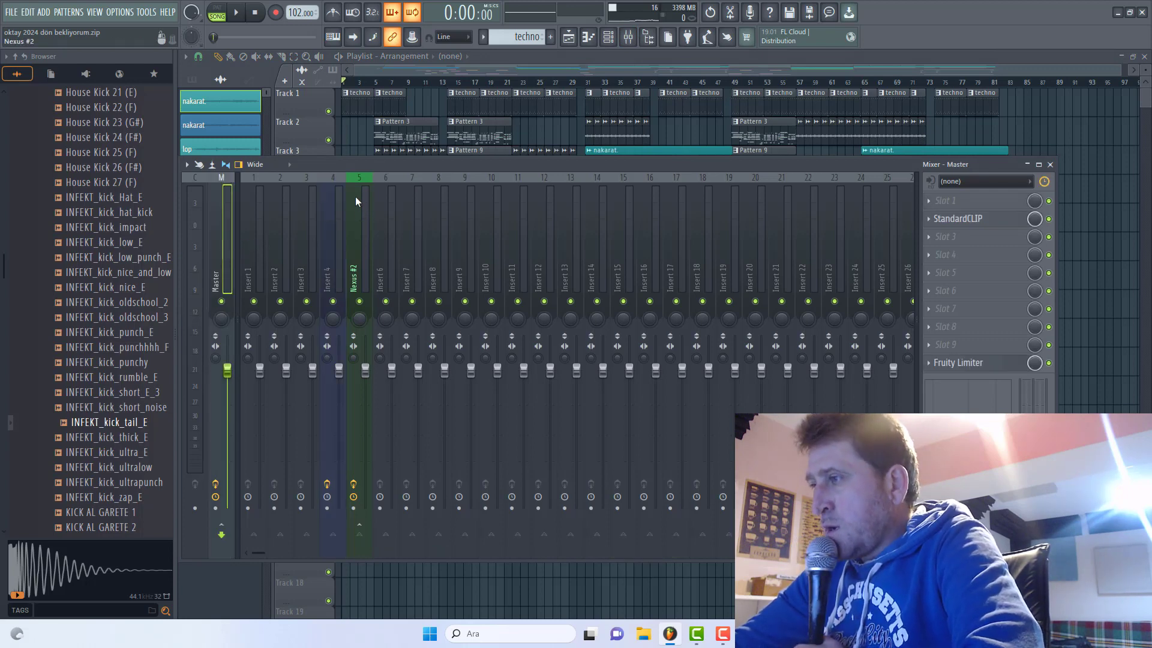
- Clear the channel rack and mixer off the playlist and collapse the browser so the arrangement fills the workspace
{"action": "left_click", "coordinate": [607, 36]}
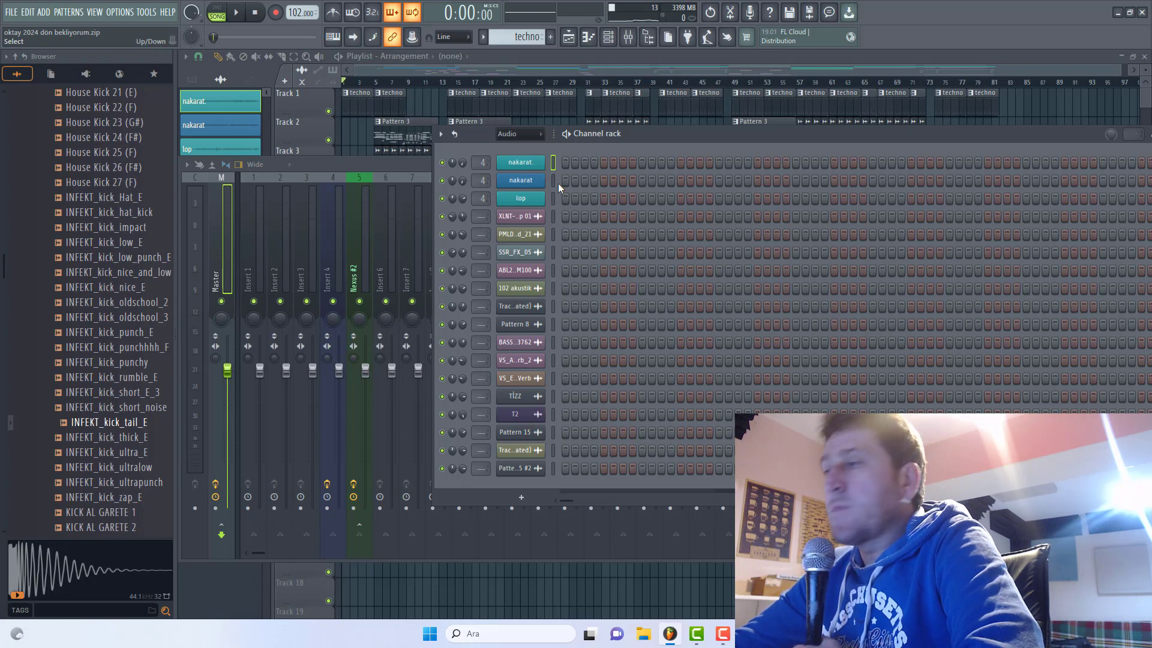
{"action": "left_click_drag", "start_coordinate": [481, 131], "coordinate": [339, 135]}
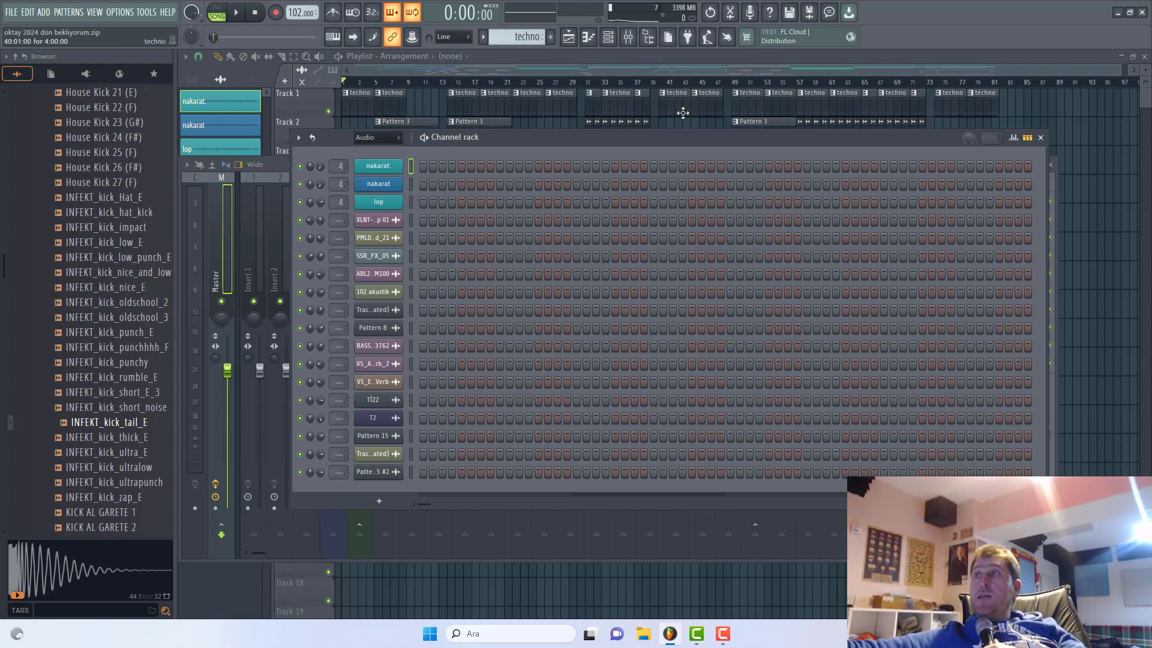
{"action": "key", "text": "F6"}
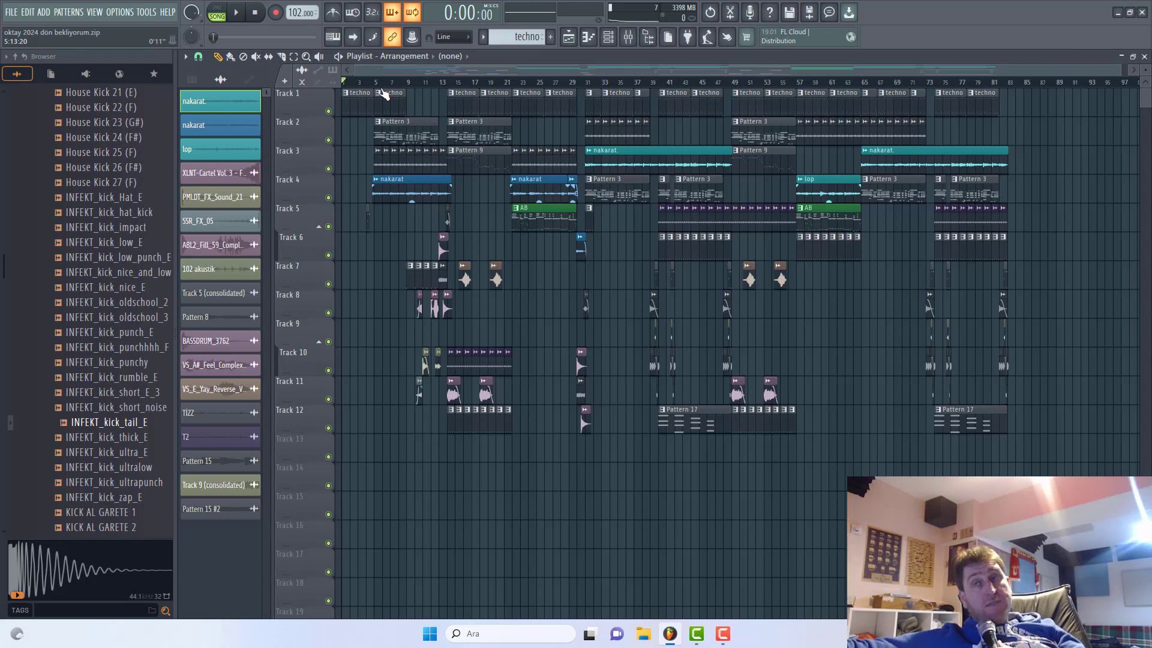
{"action": "left_click_drag", "start_coordinate": [175, 344], "coordinate": [2, 345]}
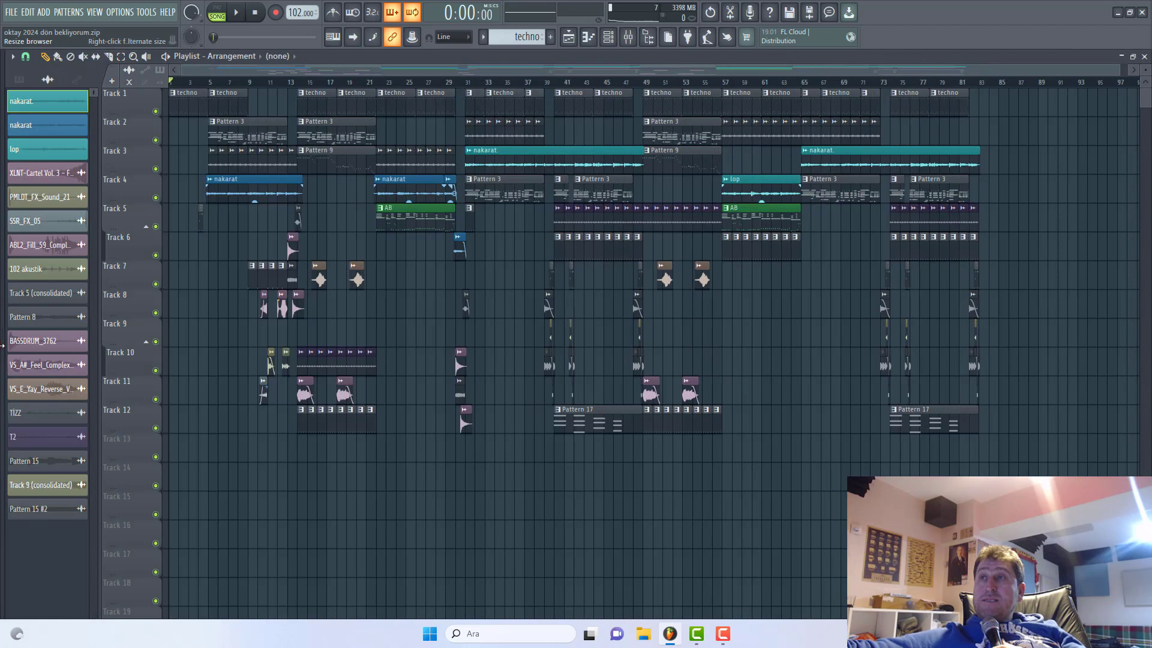
- Review the master track's effect slots in the mixer and play the arrangement from bar 5
{"action": "left_click", "coordinate": [204, 89]}
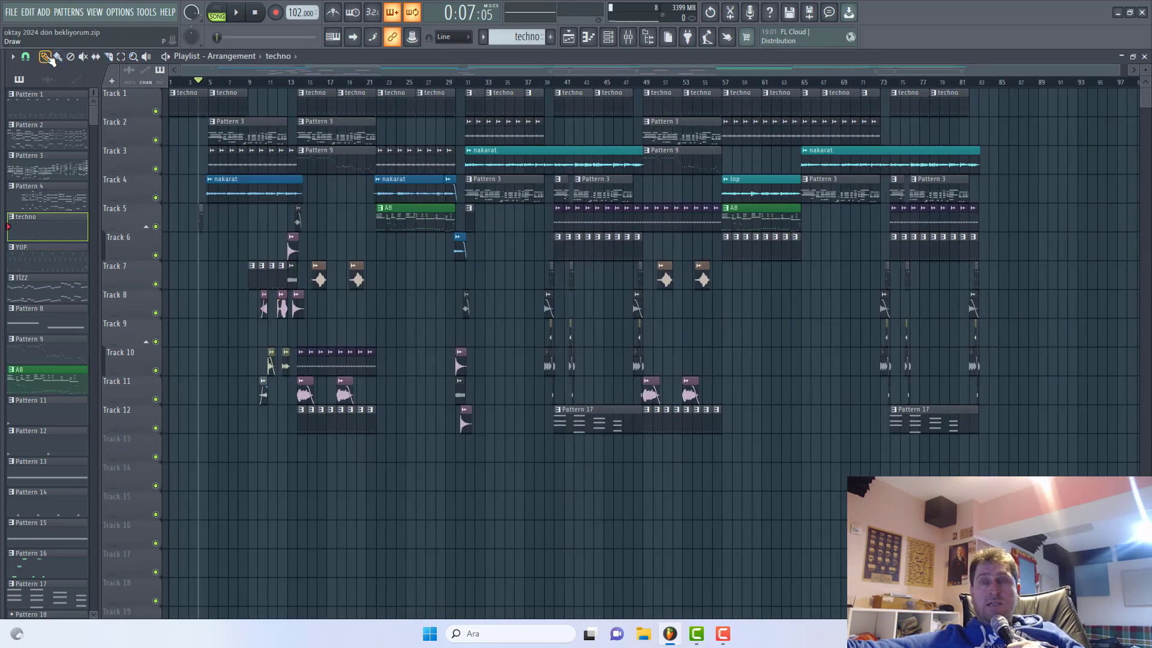
{"action": "left_click", "coordinate": [210, 81]}
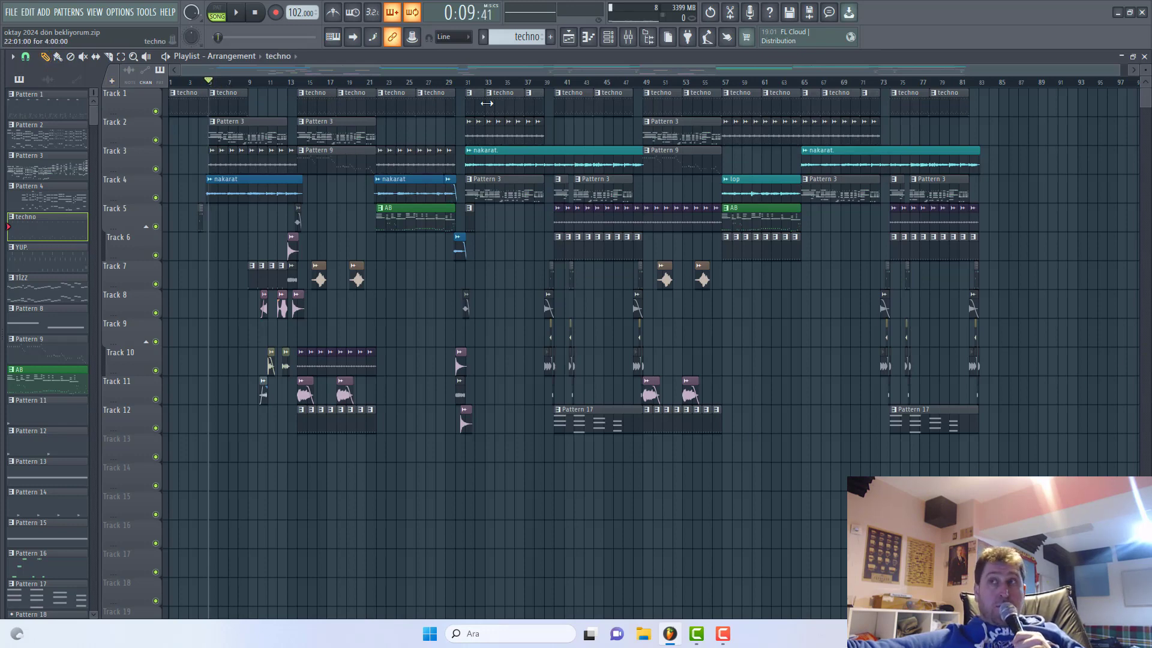
{"action": "left_click", "coordinate": [628, 36]}
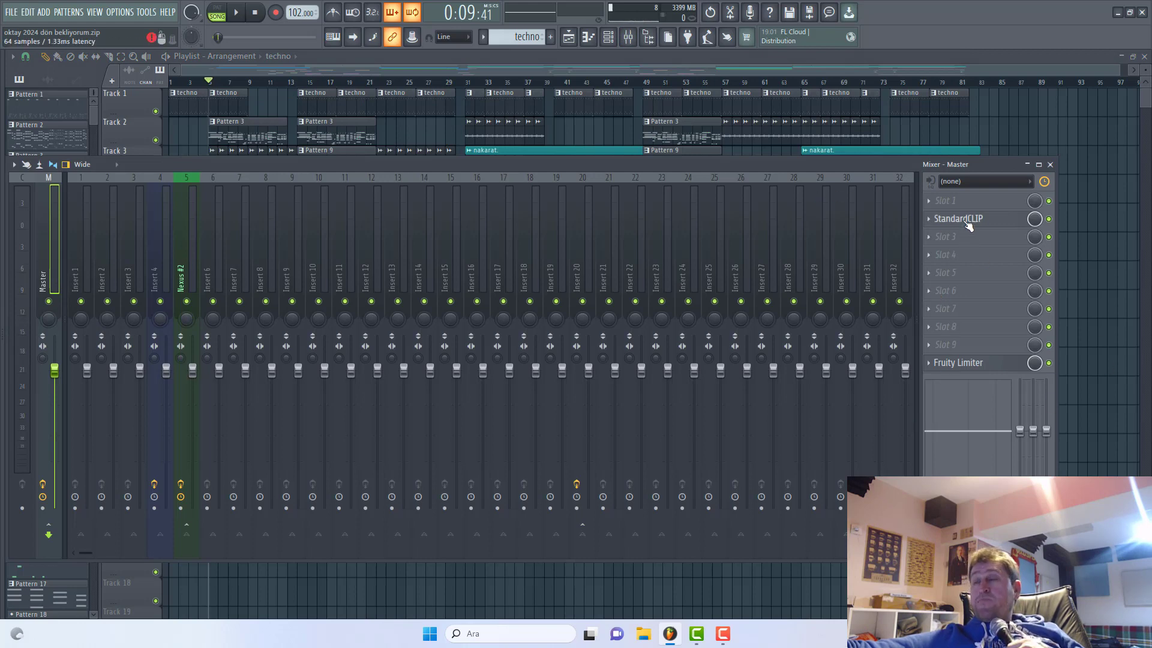
{"action": "left_click", "coordinate": [826, 99]}
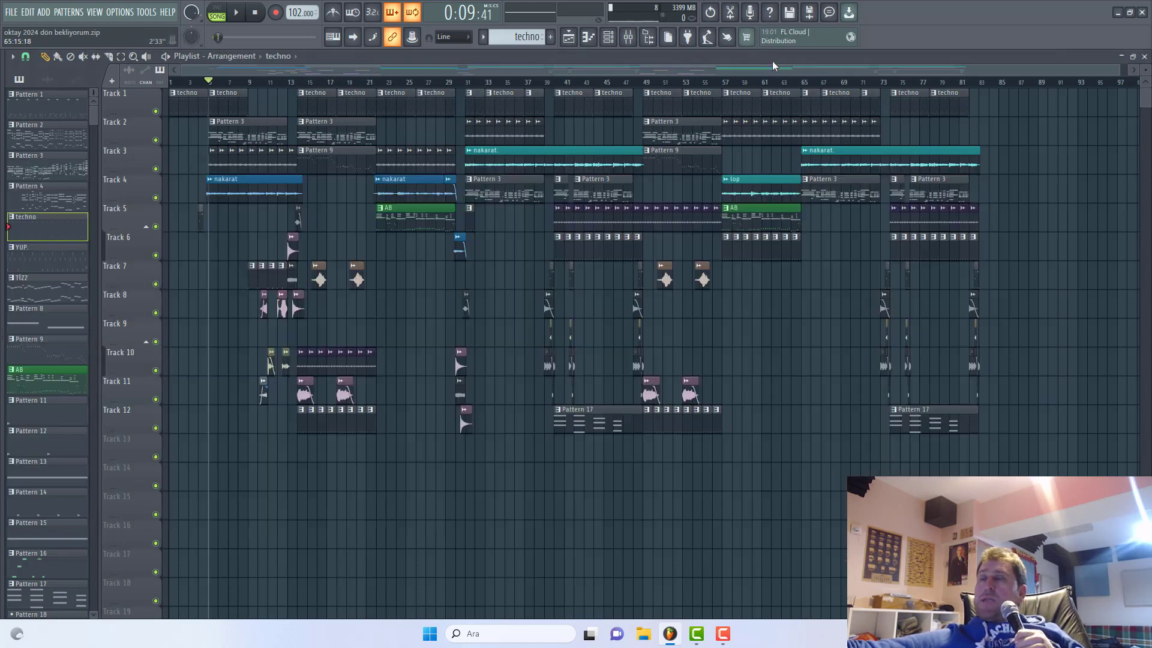
{"action": "left_click", "coordinate": [240, 12]}
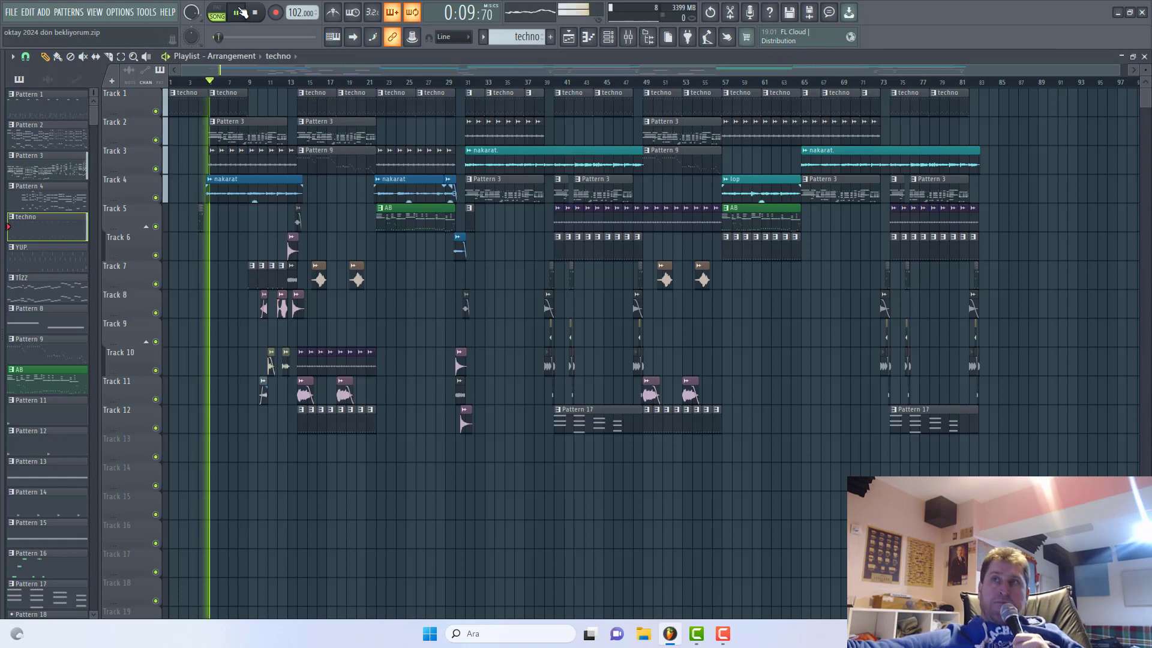
- Play the techno pattern in pattern mode and open its XO #2 drum plugin, dismissing the welcome screen
{"action": "double_click", "coordinate": [226, 108]}
{"action": "left_click", "coordinate": [219, 12]}
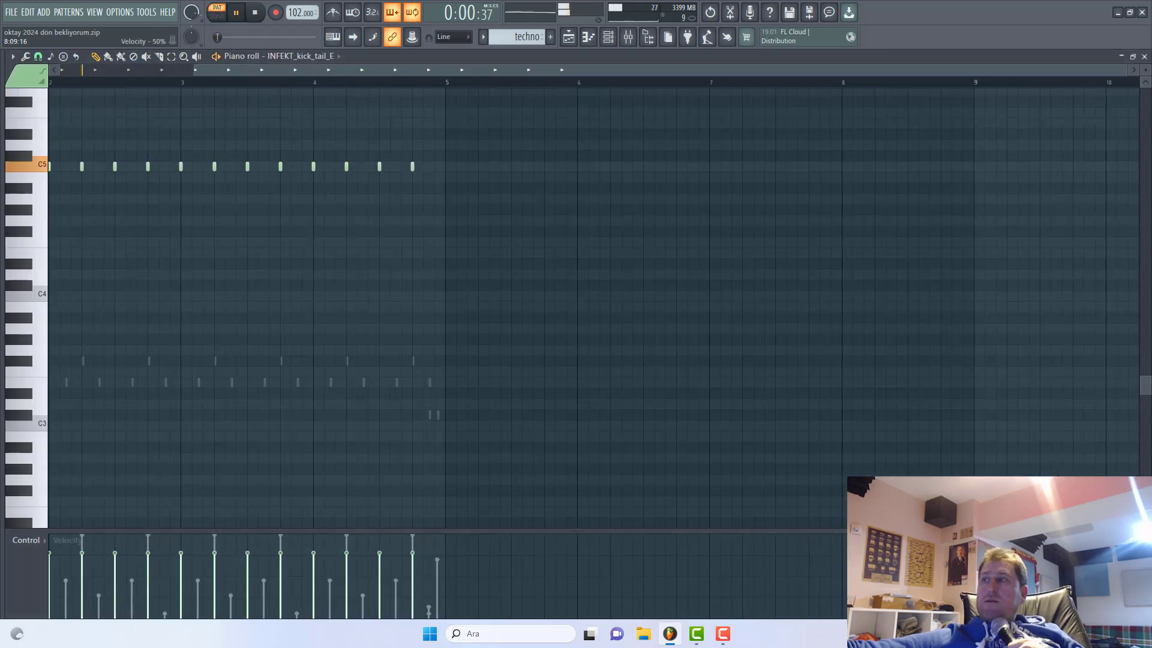
{"action": "left_click", "coordinate": [607, 36]}
{"action": "left_click", "coordinate": [205, 310]}
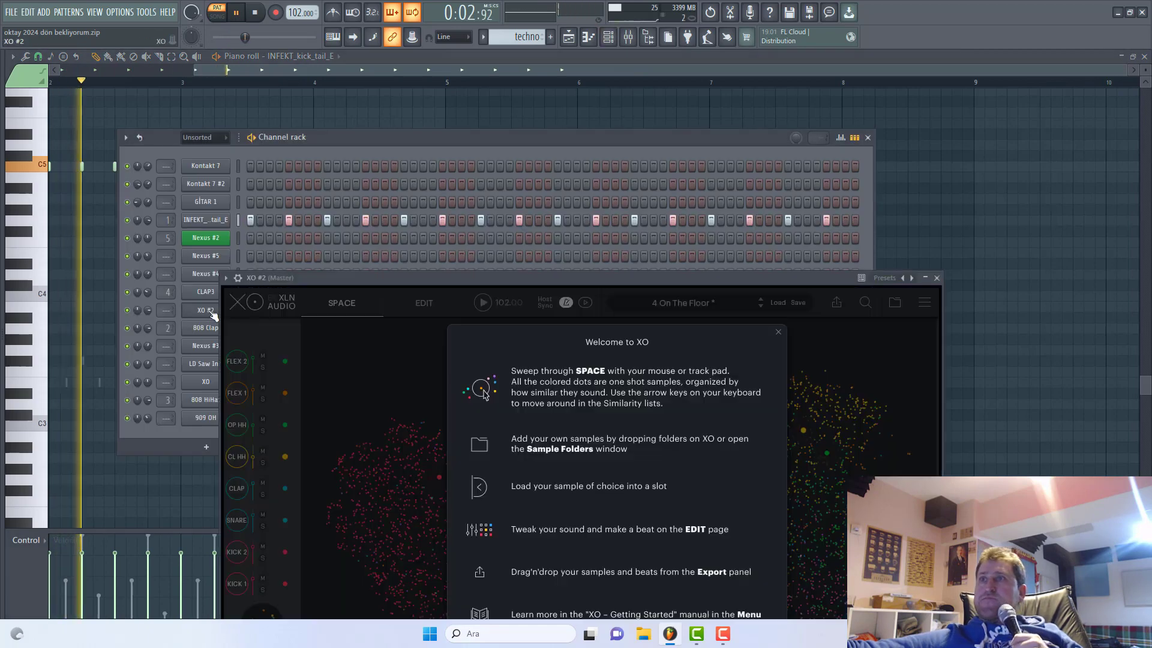
{"action": "left_click_drag", "start_coordinate": [517, 283], "coordinate": [508, 164]}
{"action": "left_click", "coordinate": [769, 213]}
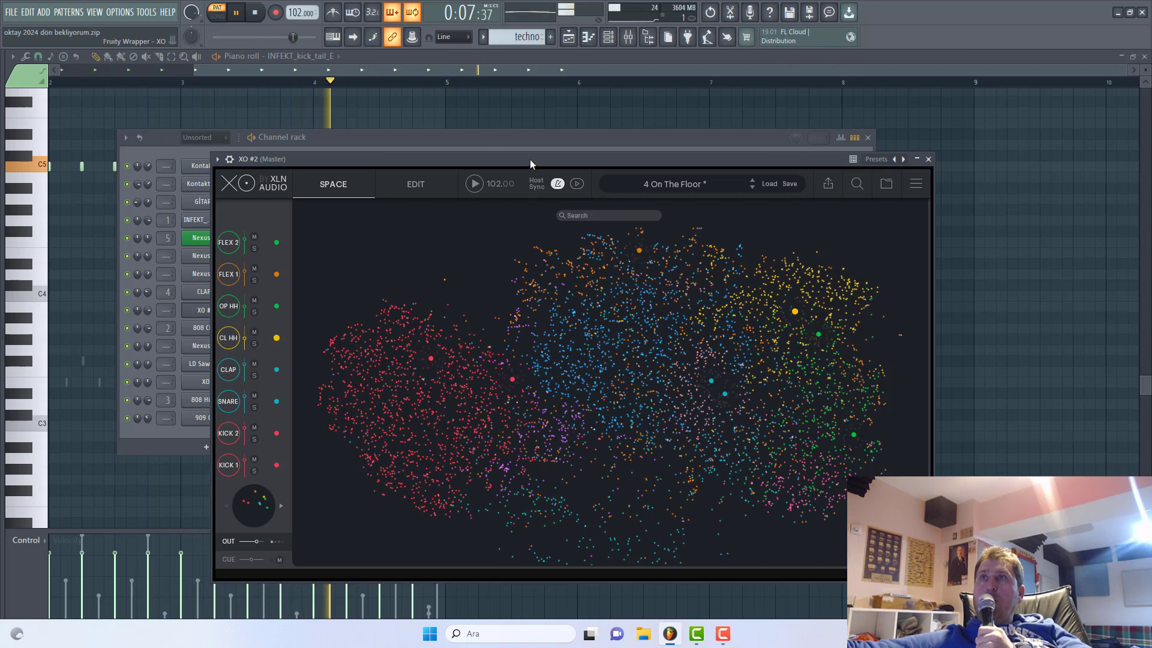
- Stop playback and move the XO #2 window out of the way to examine the techno pattern's channel rack
{"action": "left_click", "coordinate": [254, 13]}
{"action": "left_click_drag", "start_coordinate": [601, 160], "coordinate": [553, 147]}
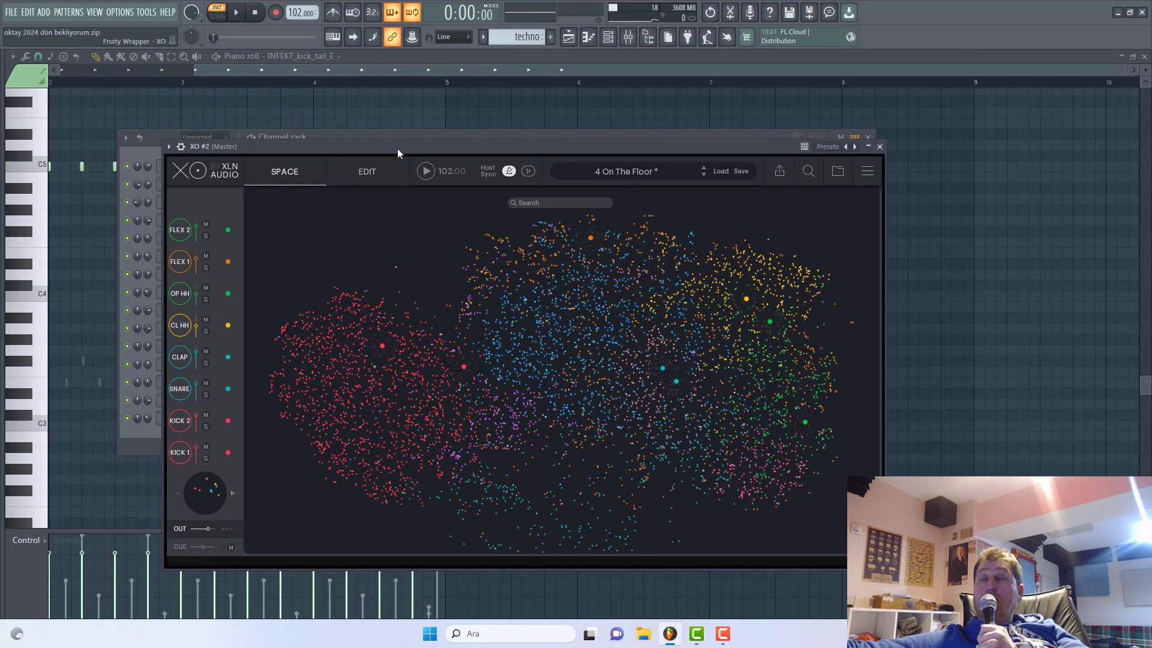
{"action": "left_click_drag", "start_coordinate": [406, 147], "coordinate": [416, 238]}
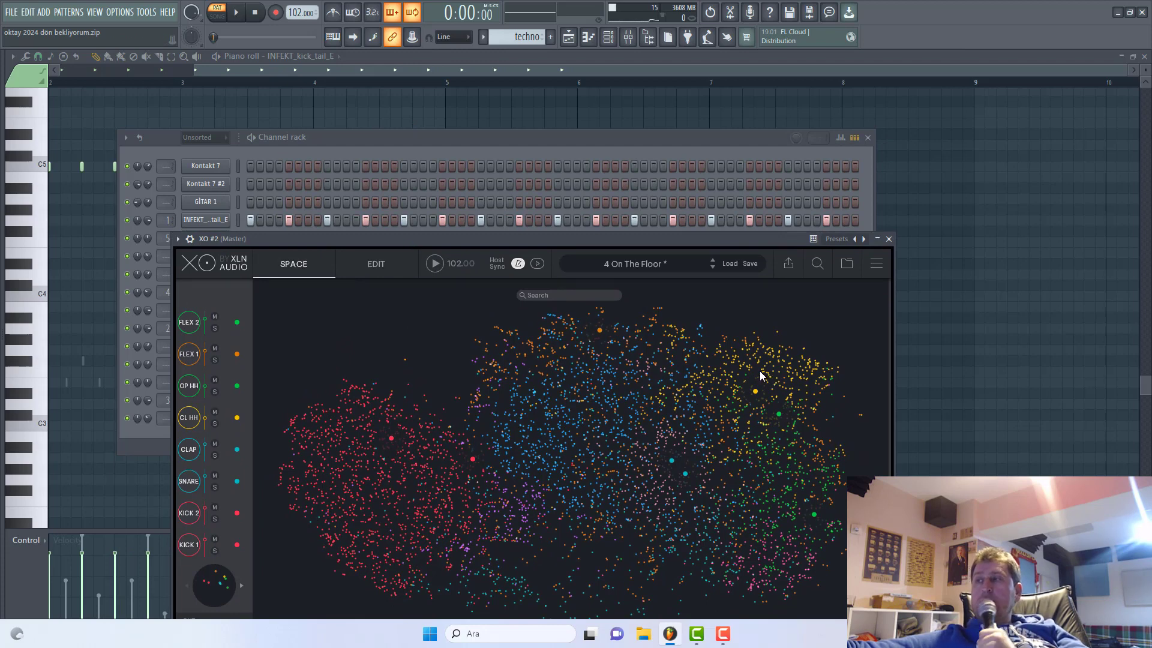
{"action": "left_click_drag", "start_coordinate": [419, 244], "coordinate": [477, 417]}
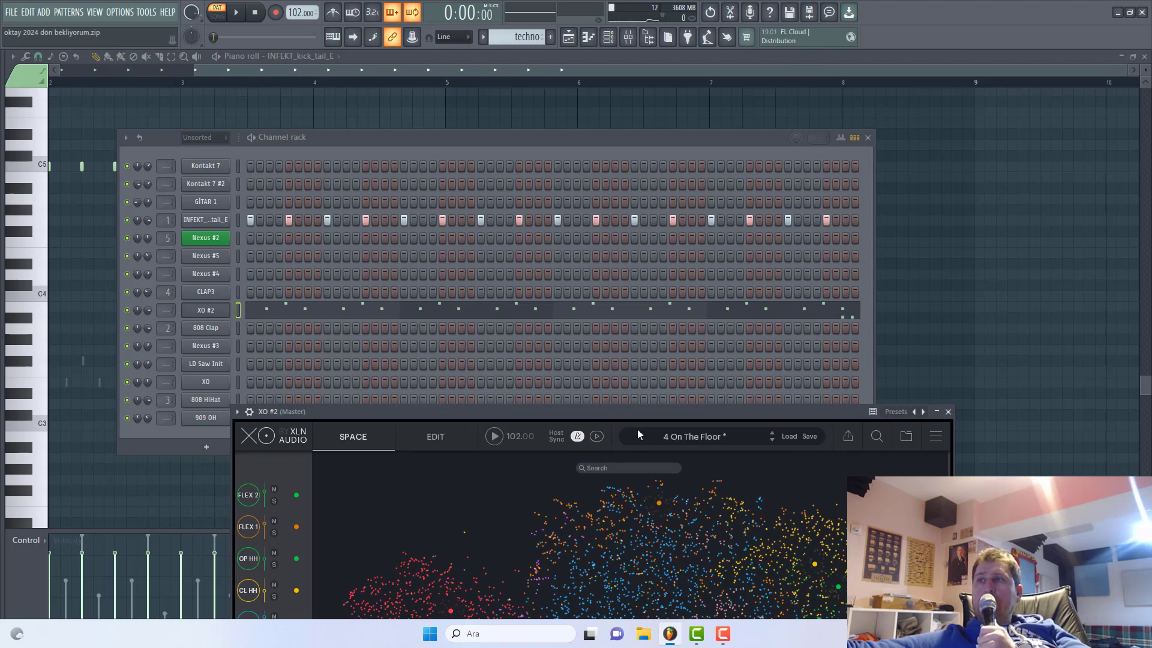
{"action": "left_click", "coordinate": [252, 139]}
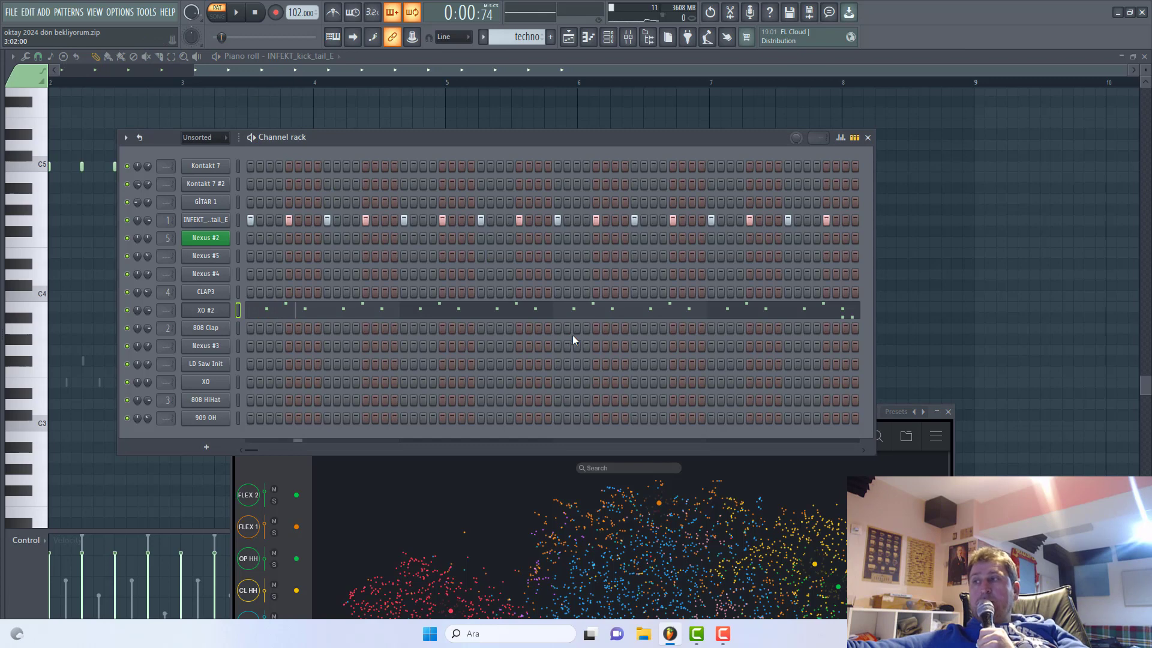
- Set the song position to bar 5 in the playlist and play Pattern 3 in the piano roll
{"action": "left_click", "coordinate": [568, 38]}
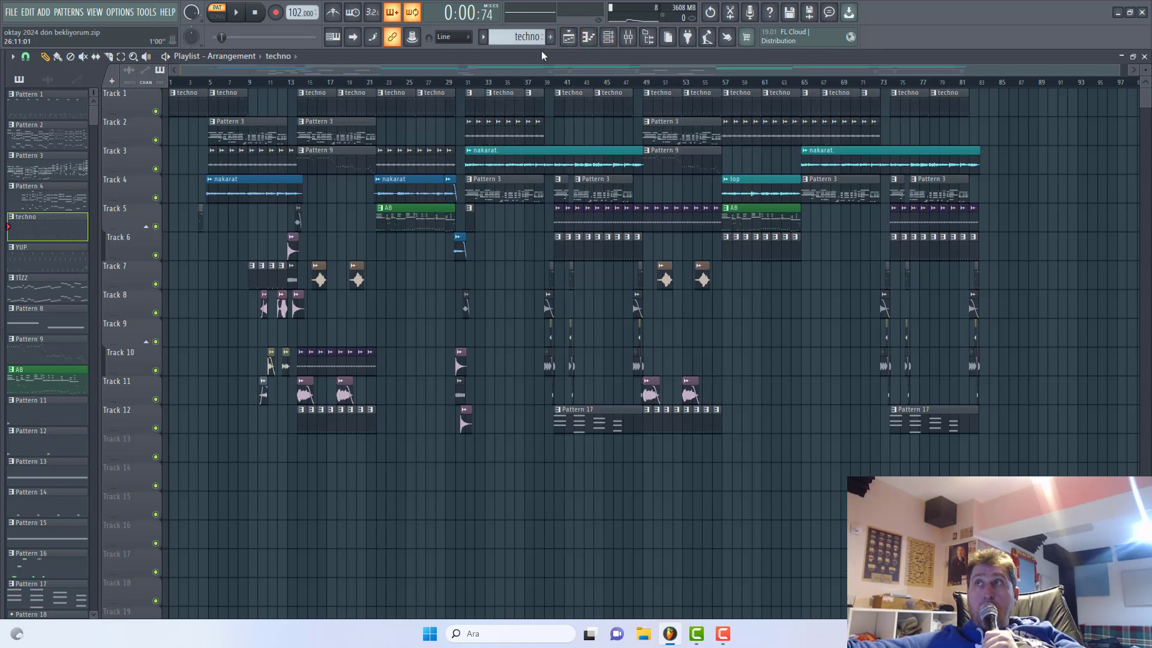
{"action": "left_click", "coordinate": [214, 82]}
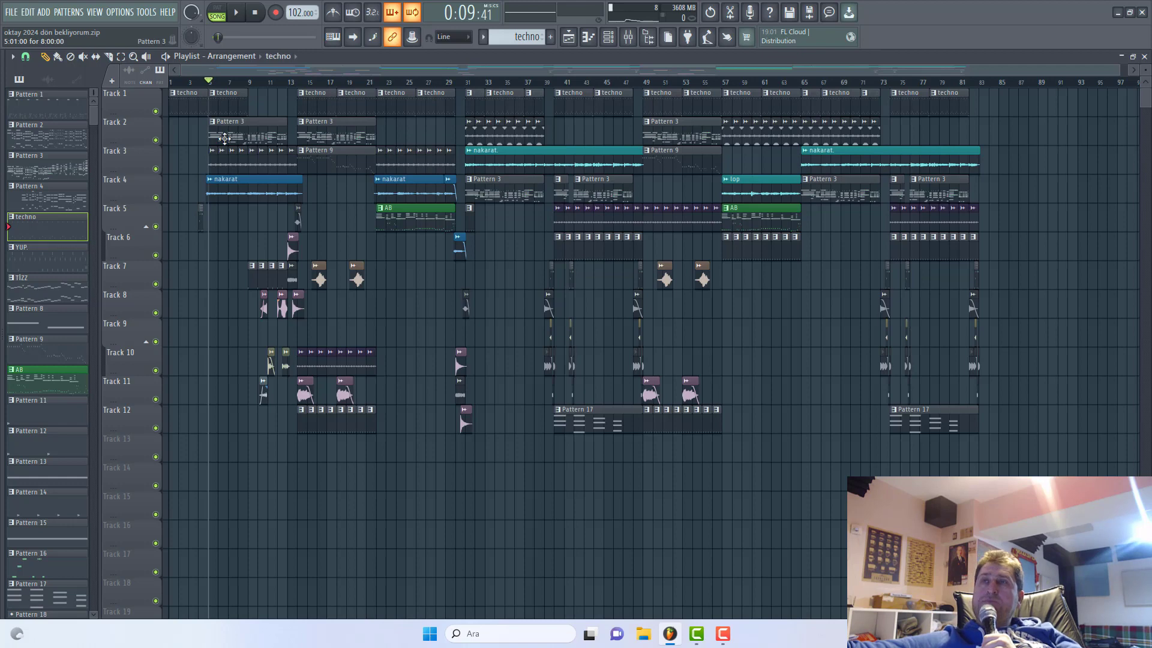
{"action": "double_click", "coordinate": [223, 138]}
{"action": "key", "text": "Escape"}
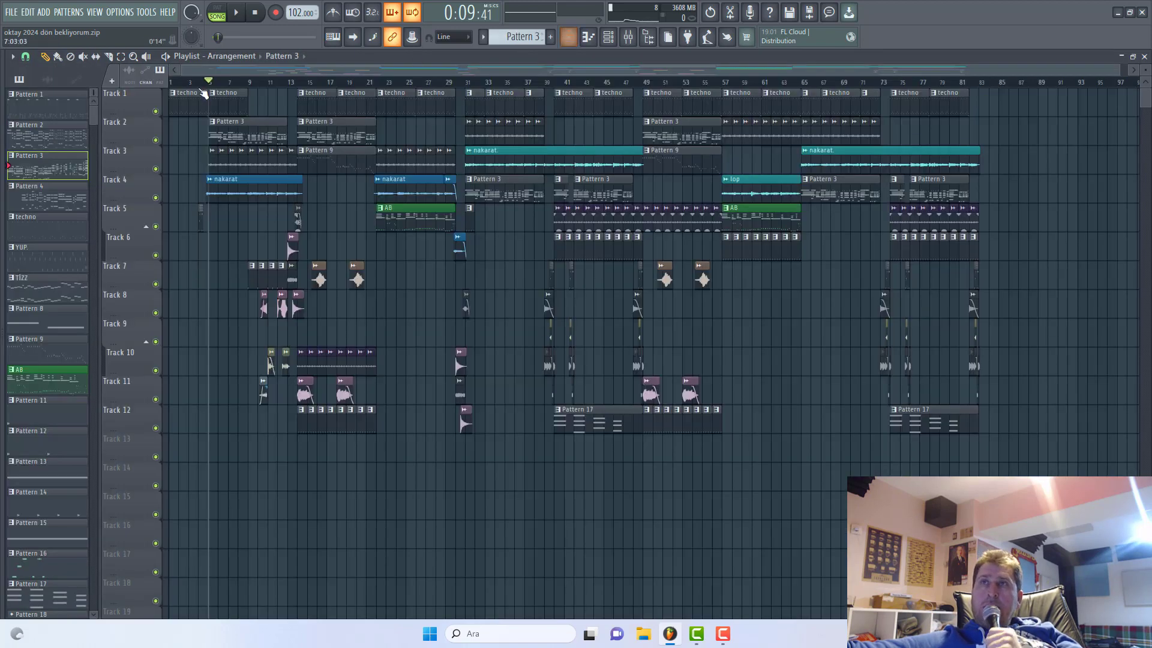
{"action": "double_click", "coordinate": [244, 135]}
{"action": "key", "text": "space"}
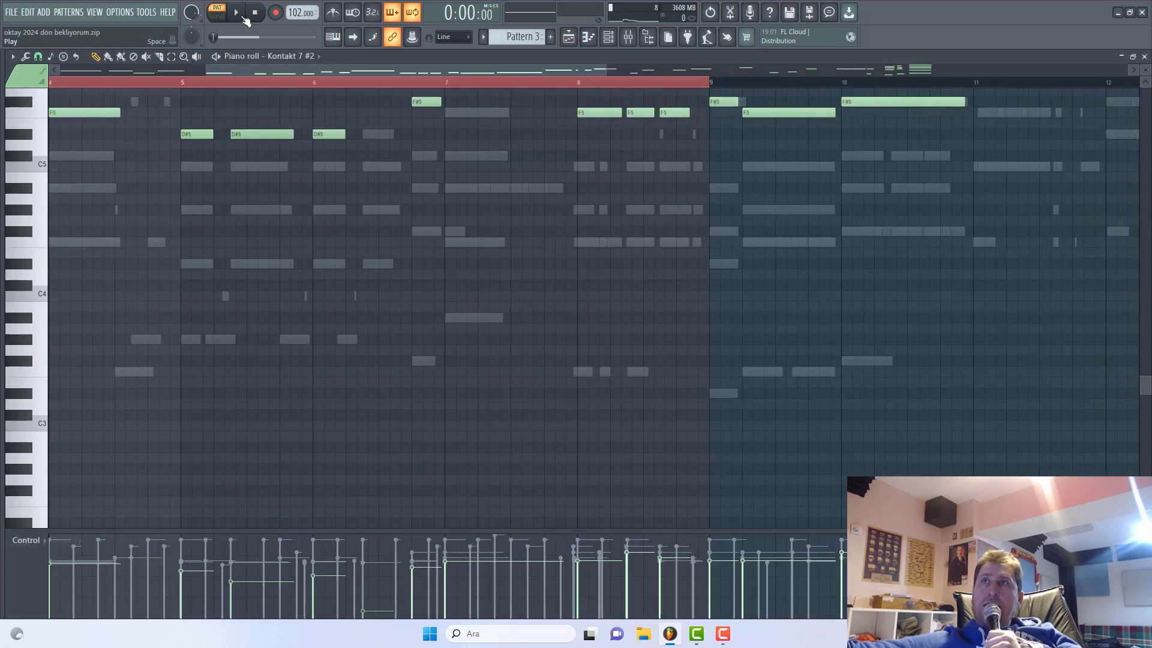
- Inspect the Kontakt 7 #2 and GİTAR 1 instruments used in Pattern 3, pausing playback
{"action": "left_click", "coordinate": [610, 39]}
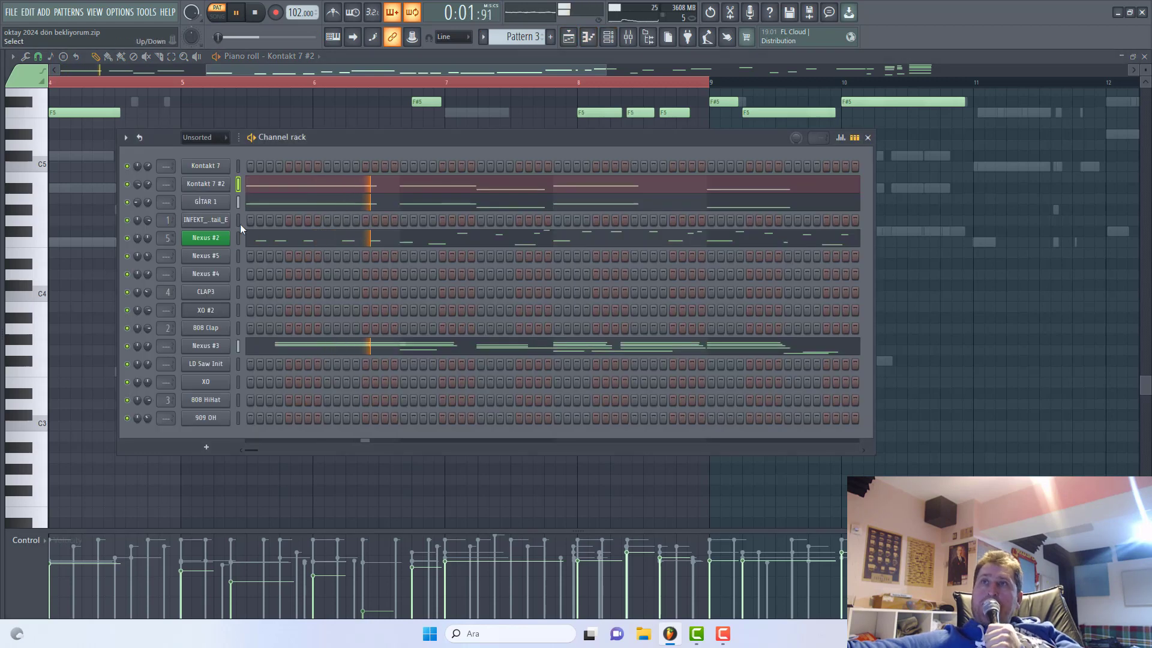
{"action": "left_click", "coordinate": [214, 184]}
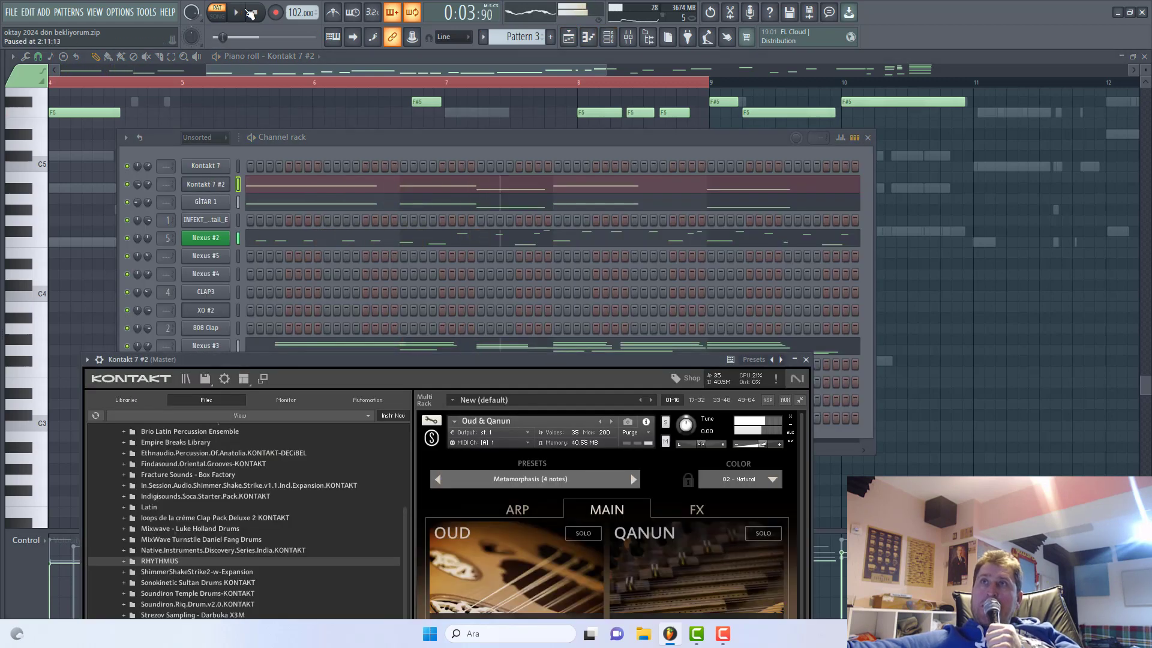
{"action": "key", "text": "space"}
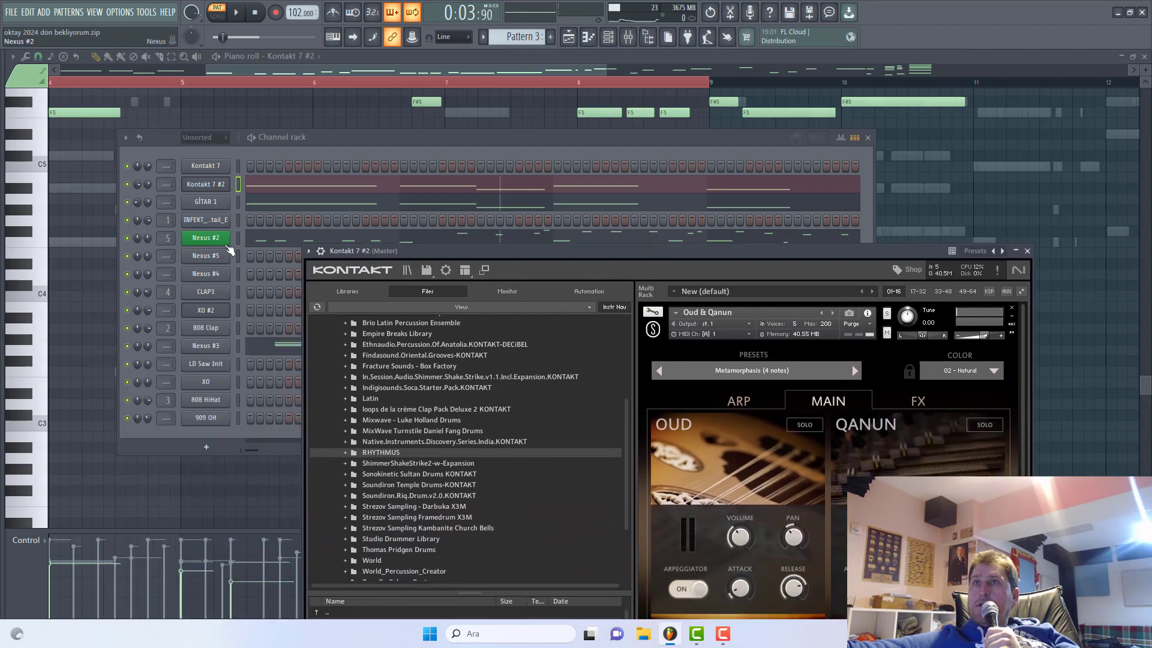
{"action": "left_click", "coordinate": [210, 202]}
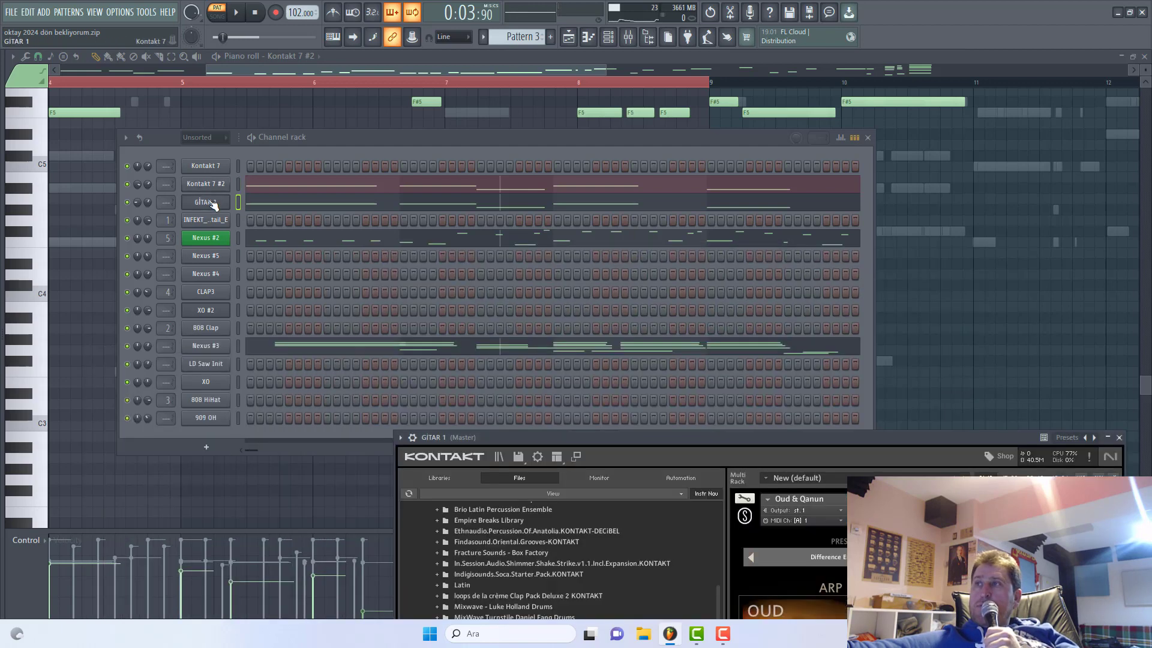
{"action": "left_click_drag", "start_coordinate": [817, 440], "coordinate": [696, 479]}
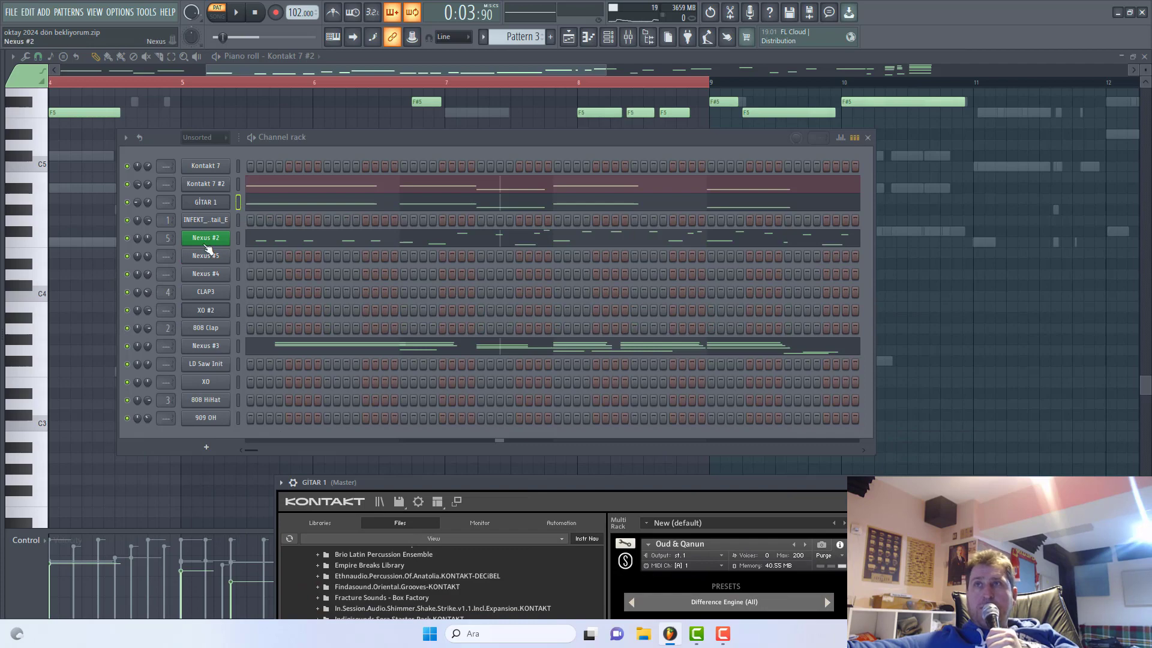
- Open the Nexus #2 bass instrument and play Pattern 3 to hear it
{"action": "left_click", "coordinate": [205, 240]}
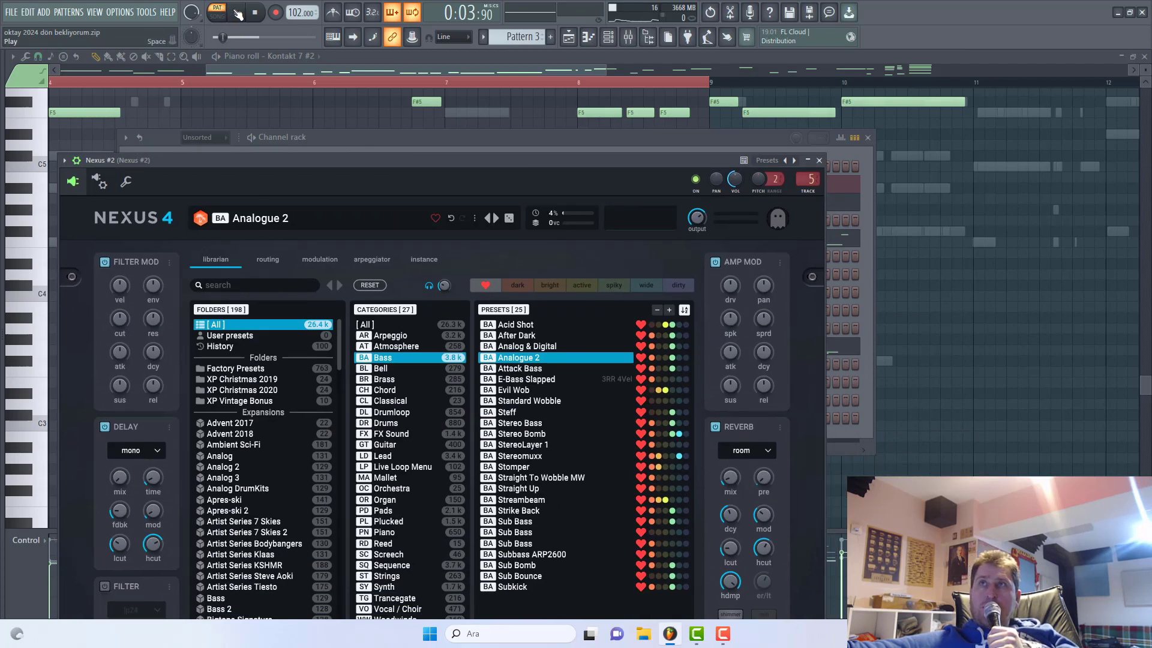
{"action": "left_click", "coordinate": [236, 12]}
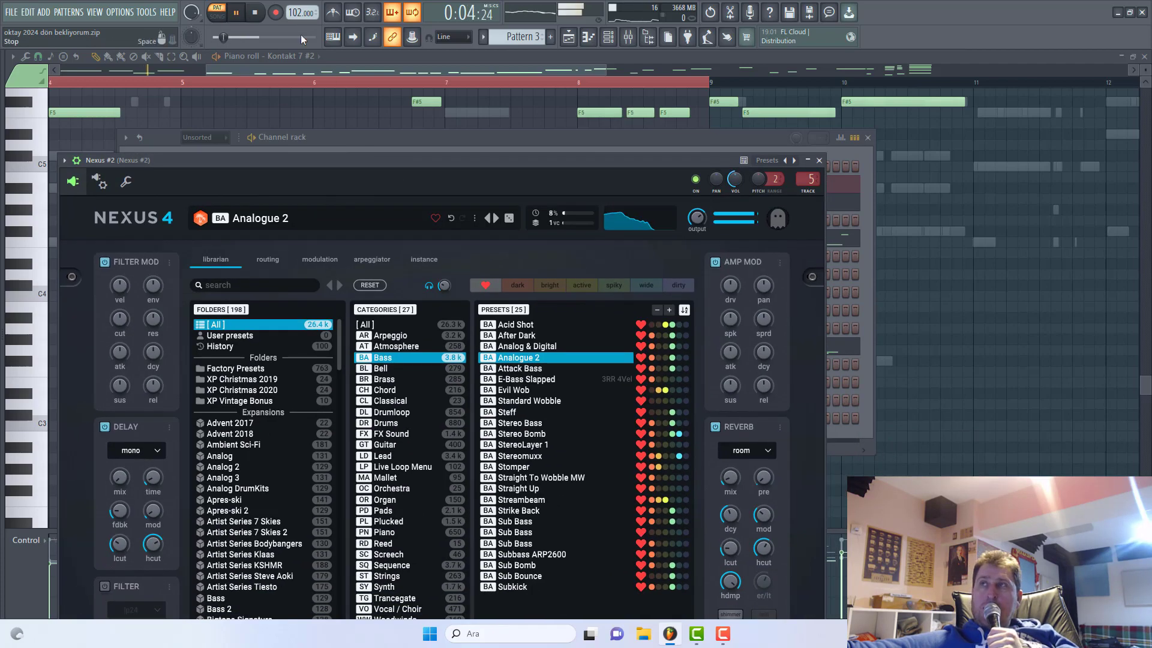
{"action": "left_click", "coordinate": [418, 140]}
- Open the Nexus #3 Concert Ukulele instrument and solo its channel in Pattern 3
{"action": "left_click", "coordinate": [215, 347]}
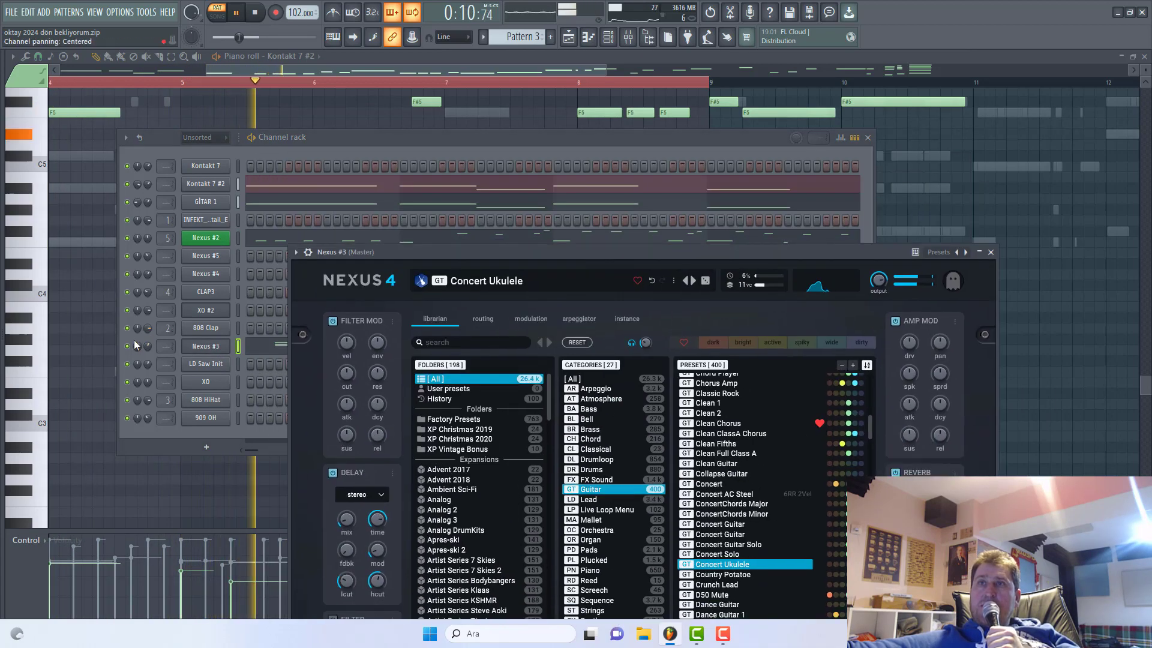
{"action": "left_click", "coordinate": [135, 340]}
{"action": "right_click", "coordinate": [134, 352]}
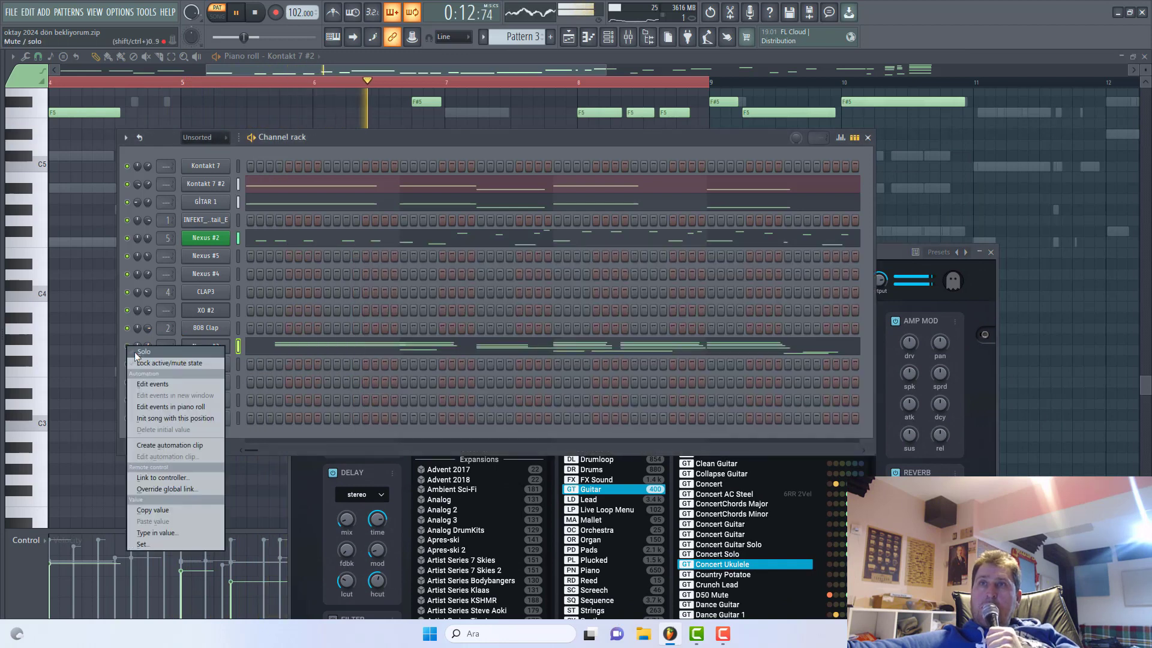
{"action": "left_click", "coordinate": [134, 351]}
- Check the audio interface levels in RME TotalMix FX and close its window
{"action": "left_click", "coordinate": [883, 248]}
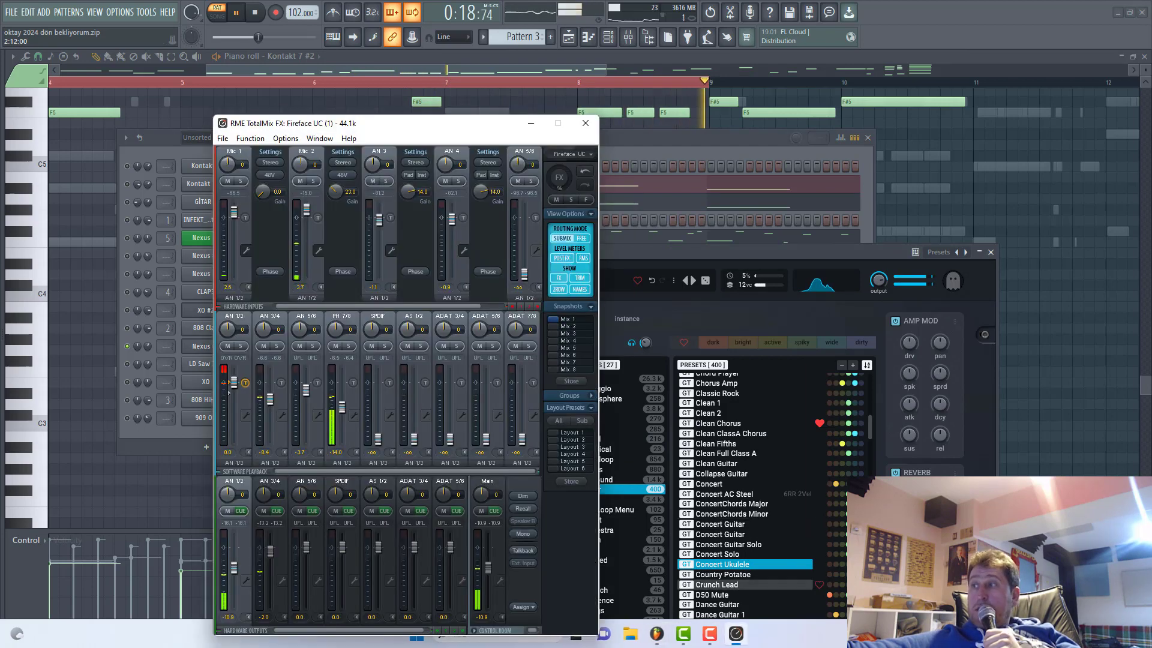
{"action": "left_click", "coordinate": [736, 633]}
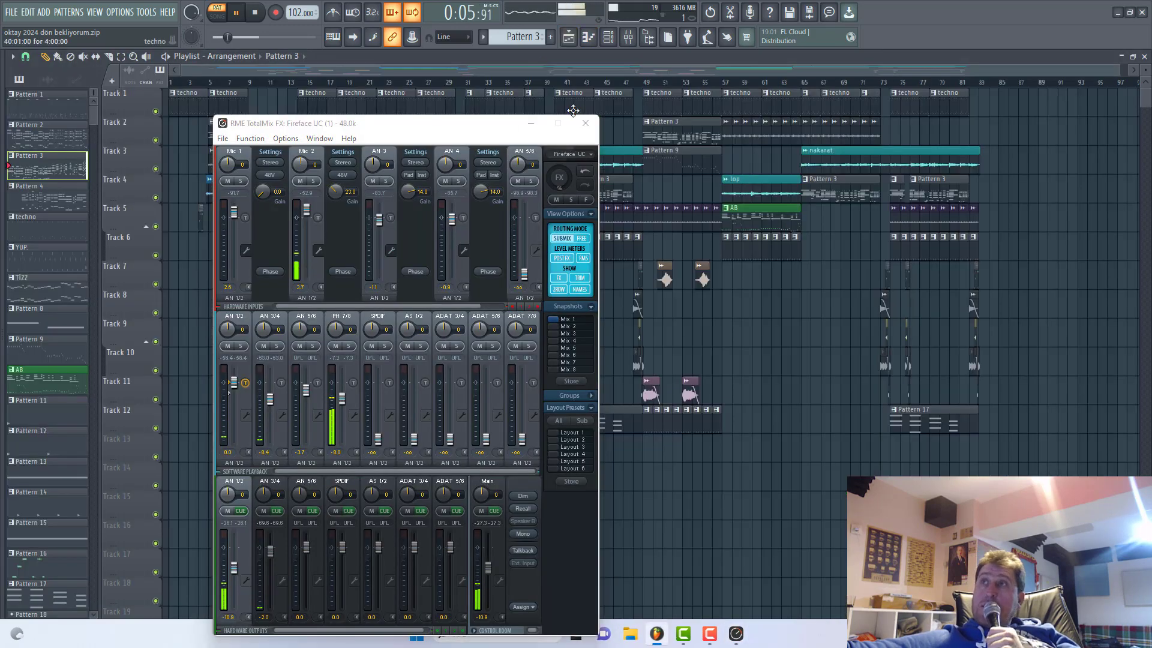
{"action": "left_click", "coordinate": [586, 123]}
- Open Pattern 9 with its channel rack and toggle solo on Nexus #4 so that all channels are active
{"action": "left_click", "coordinate": [324, 159]}
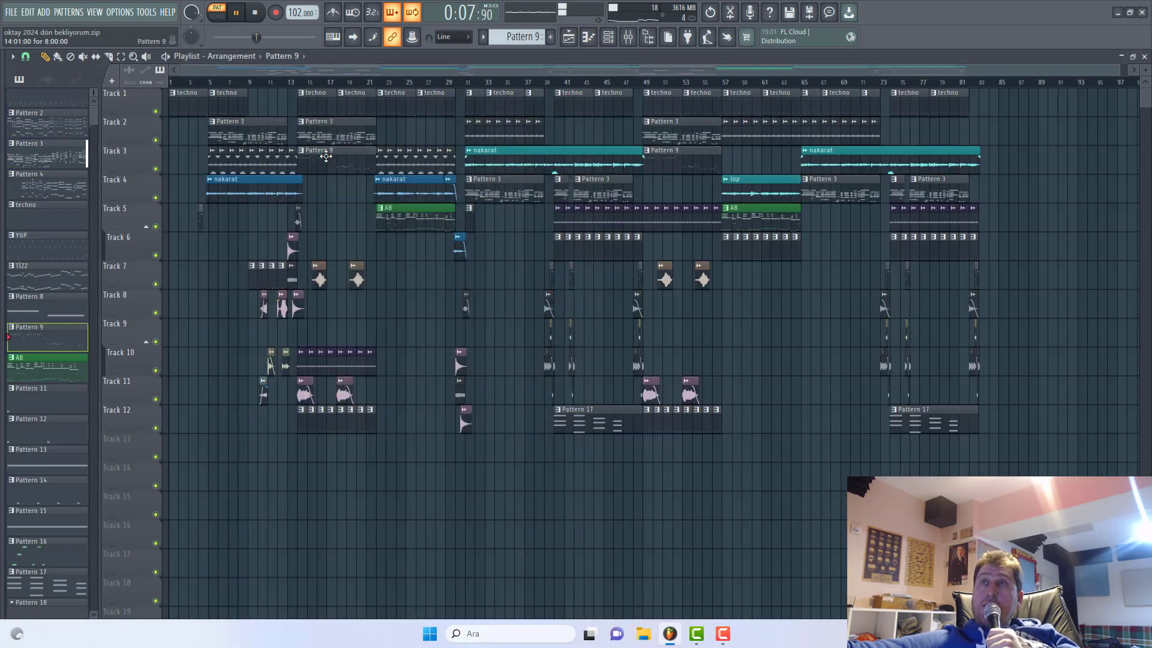
{"action": "left_click", "coordinate": [588, 36]}
{"action": "left_click", "coordinate": [606, 37]}
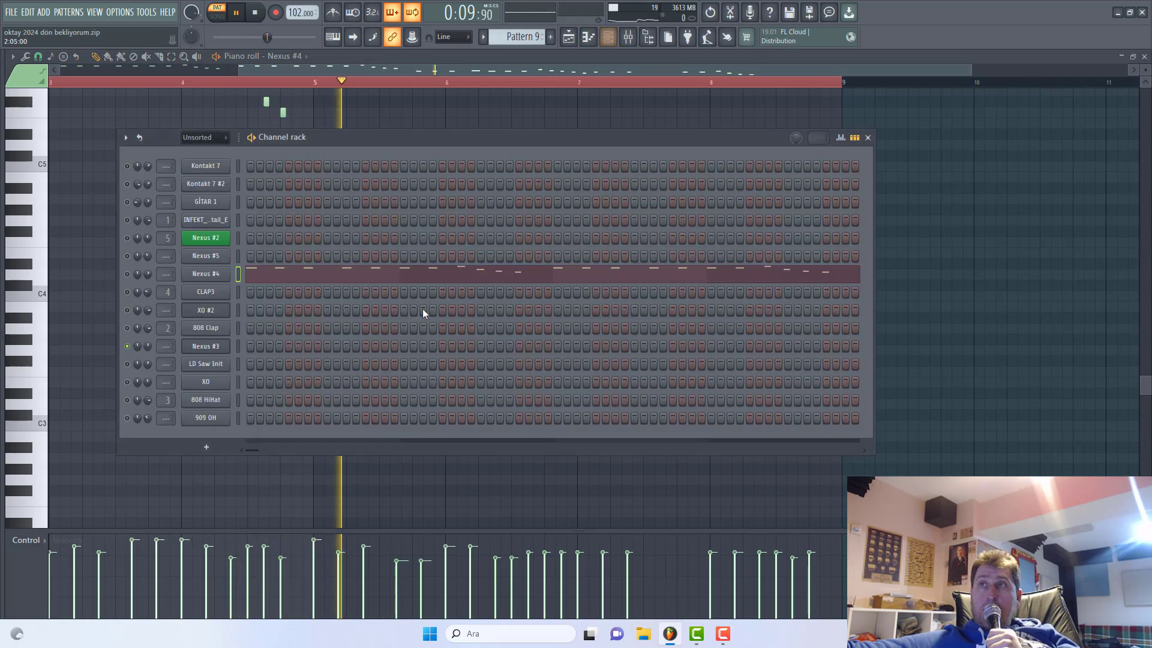
{"action": "right_click", "coordinate": [131, 274]}
{"action": "left_click", "coordinate": [137, 280]}
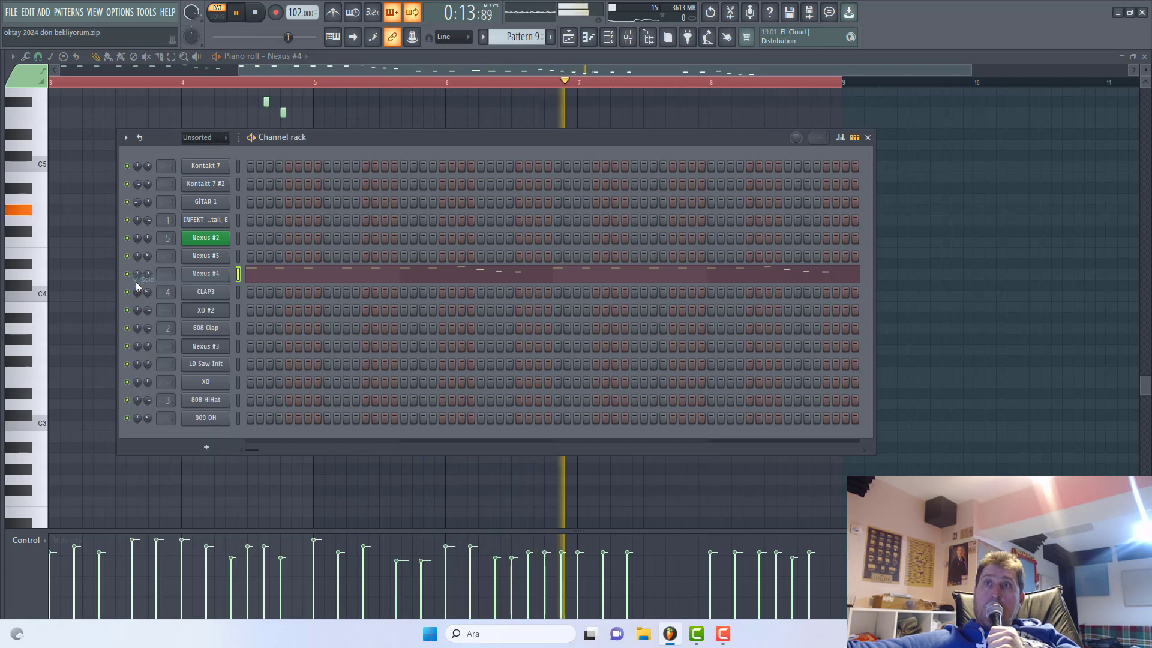
- Return to the playlist and play the song from bar 15
{"action": "left_click", "coordinate": [568, 38]}
{"action": "left_click", "coordinate": [306, 84]}
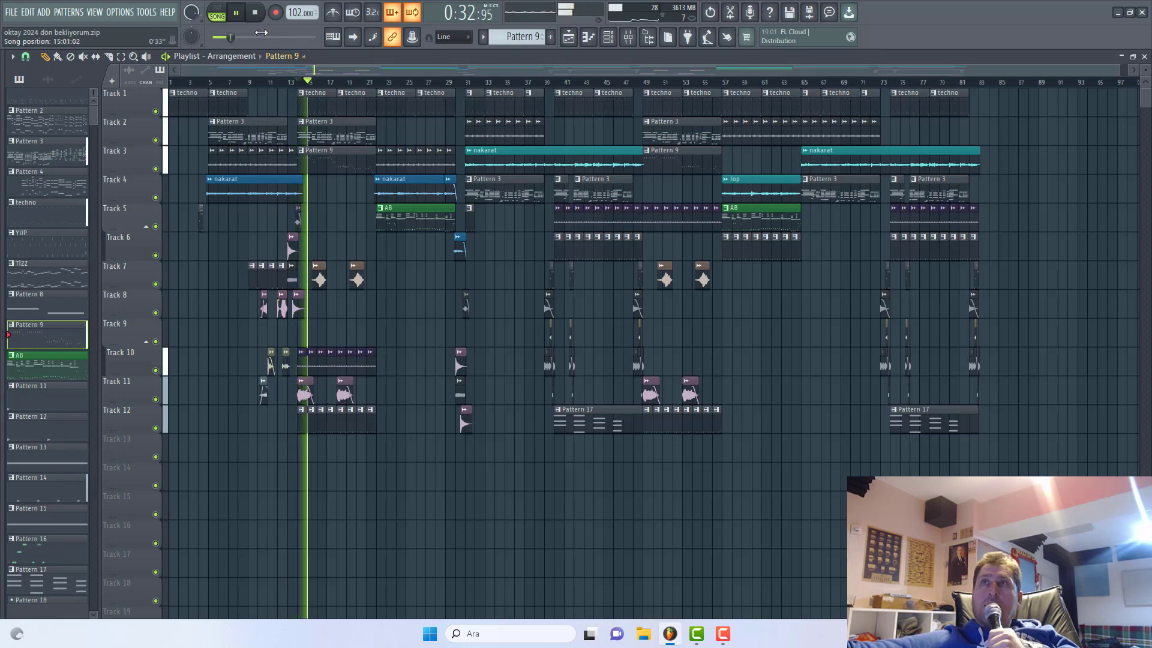
- Audition only Track 11 and Track 7 of the playlist from bar 14, then reactivate all tracks
{"action": "key", "text": "space"}
{"action": "left_click", "coordinate": [156, 400], "text": "ctrl"}
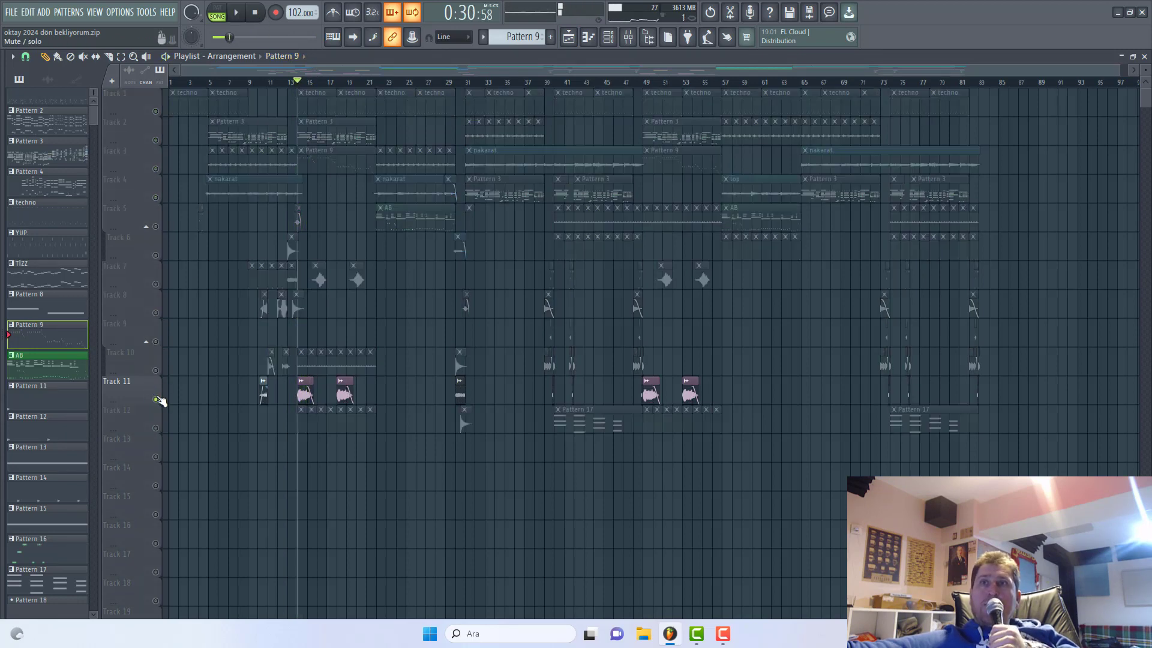
{"action": "left_click", "coordinate": [156, 285]}
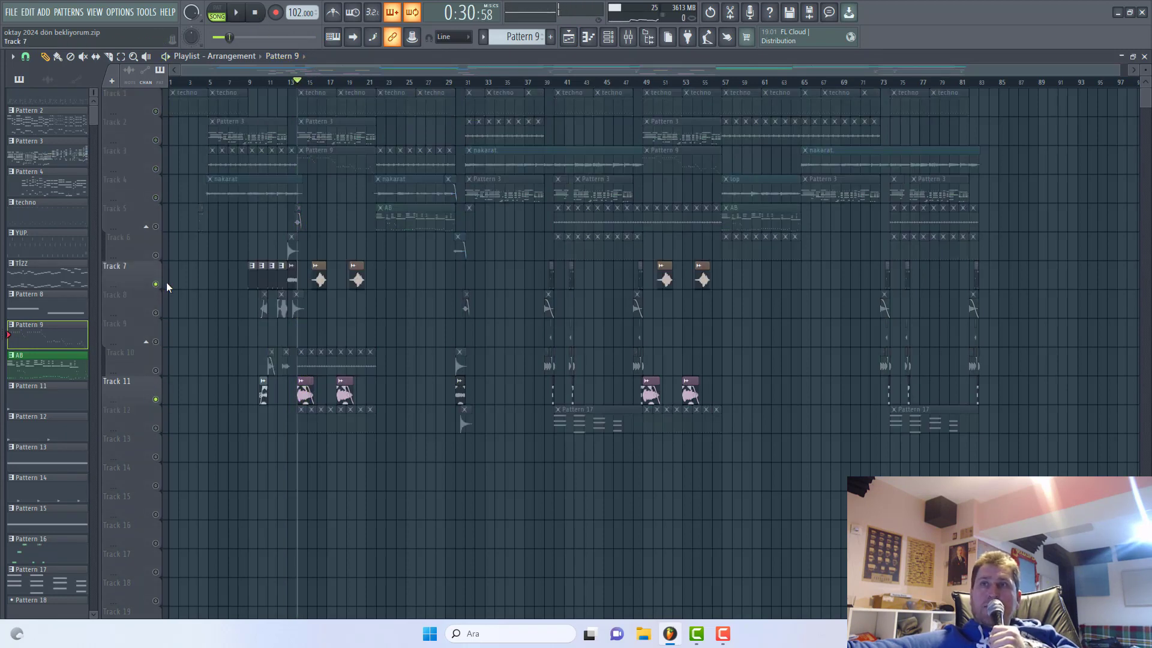
{"action": "left_click", "coordinate": [237, 13]}
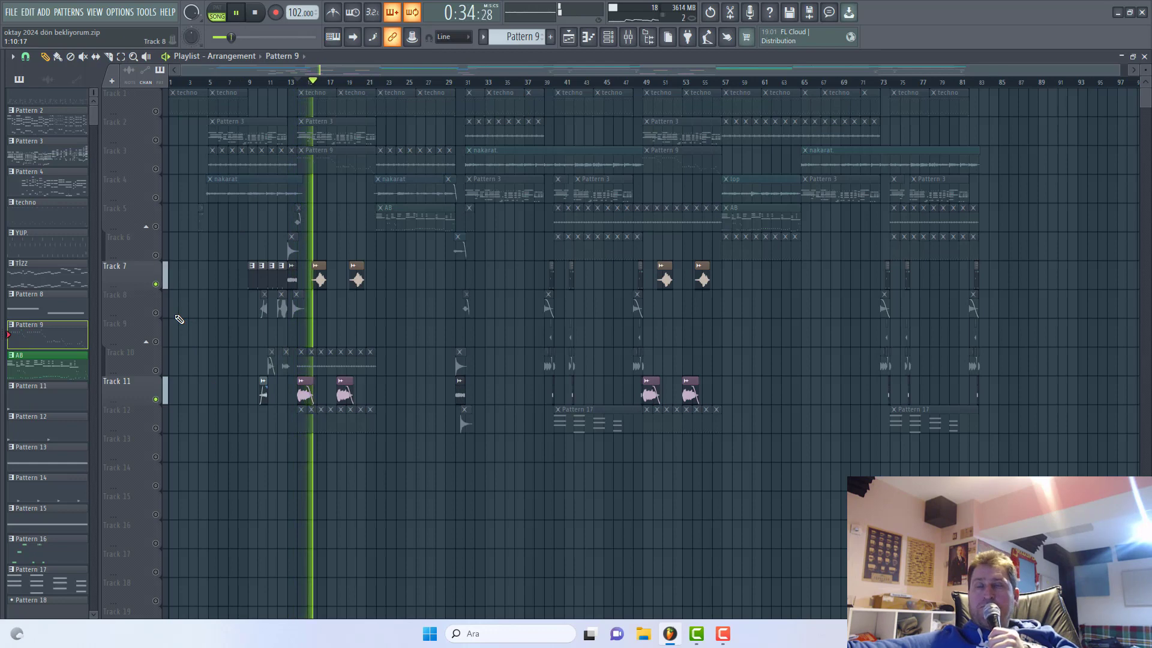
{"action": "right_click", "coordinate": [157, 284]}
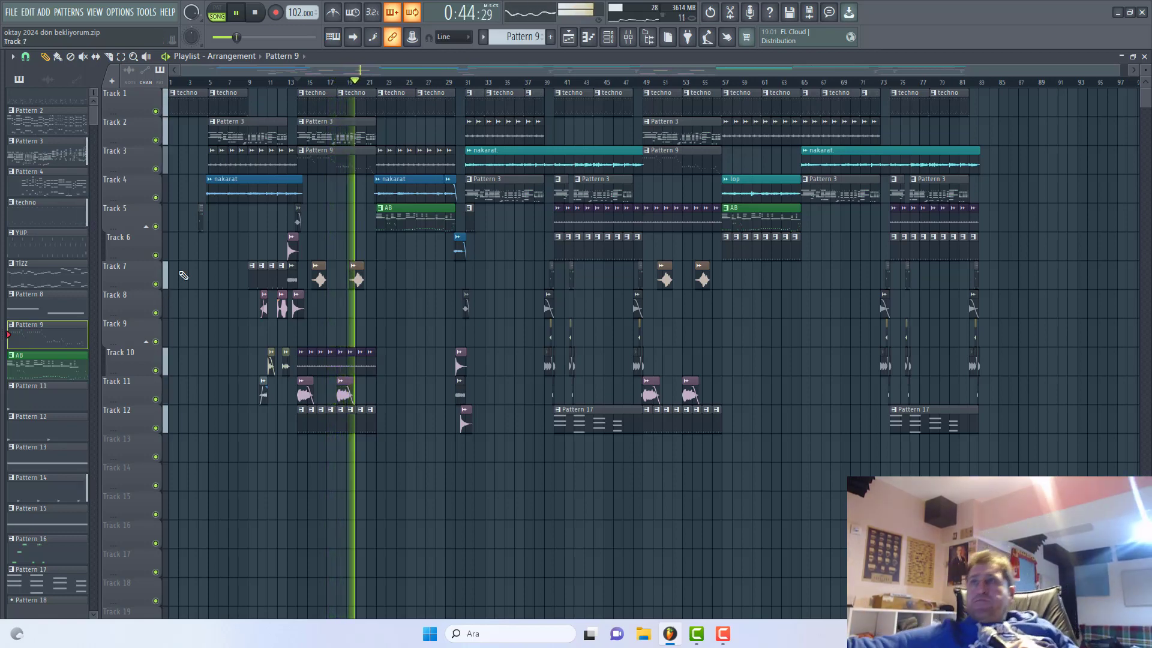
- Play the arrangement from bar 22 and from just before bar 29 into the nakarat section, then pause
{"action": "left_click", "coordinate": [380, 82]}
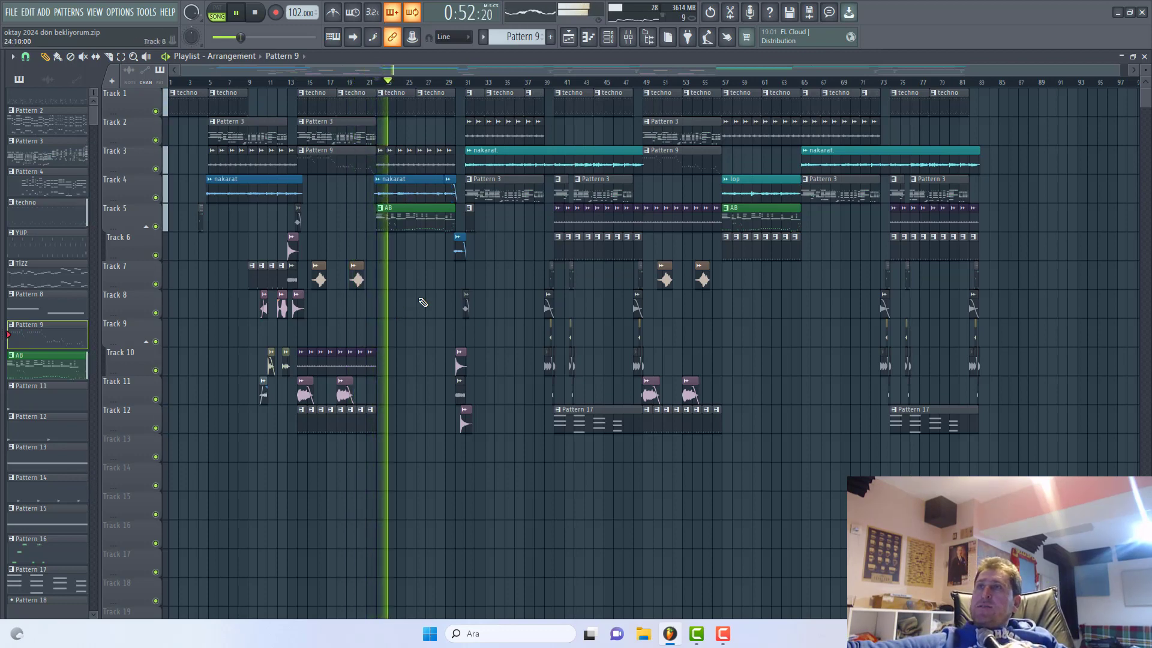
{"action": "left_click", "coordinate": [443, 83]}
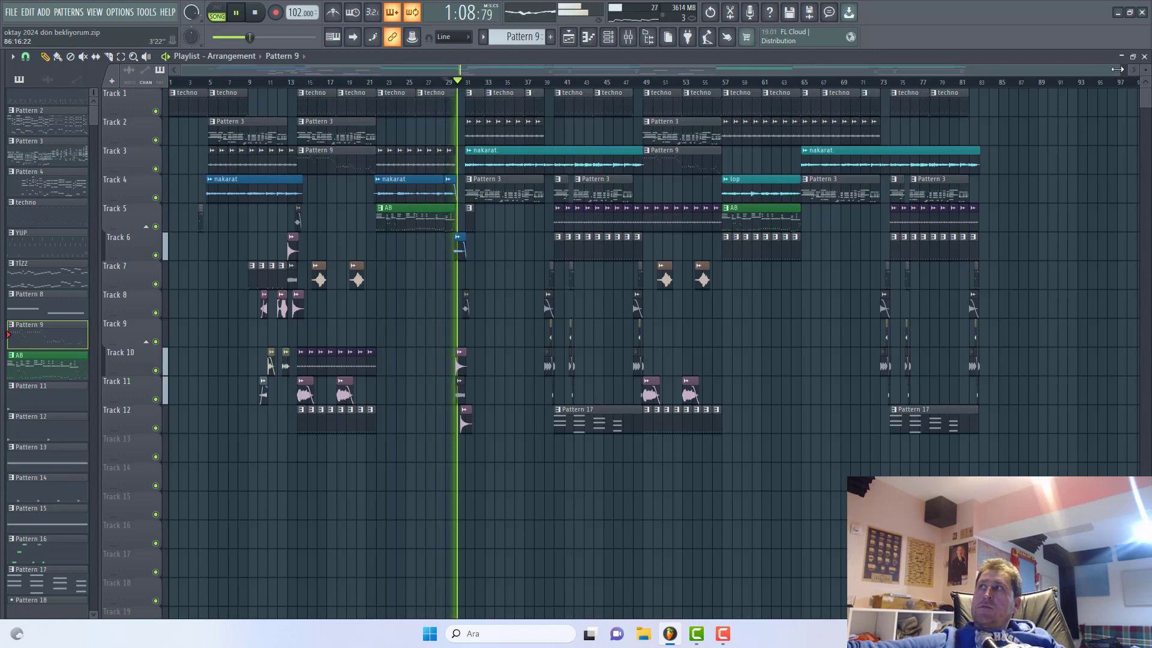
{"action": "left_click_drag", "start_coordinate": [1117, 69], "coordinate": [633, 70]}
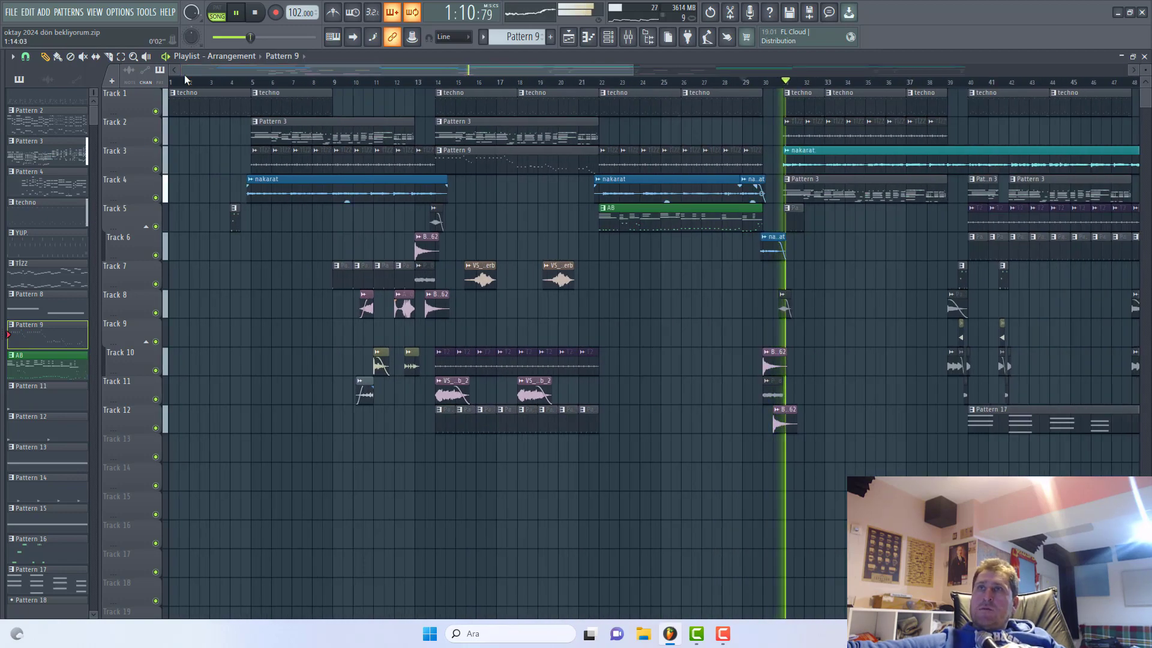
{"action": "left_click_drag", "start_coordinate": [175, 70], "coordinate": [408, 69]}
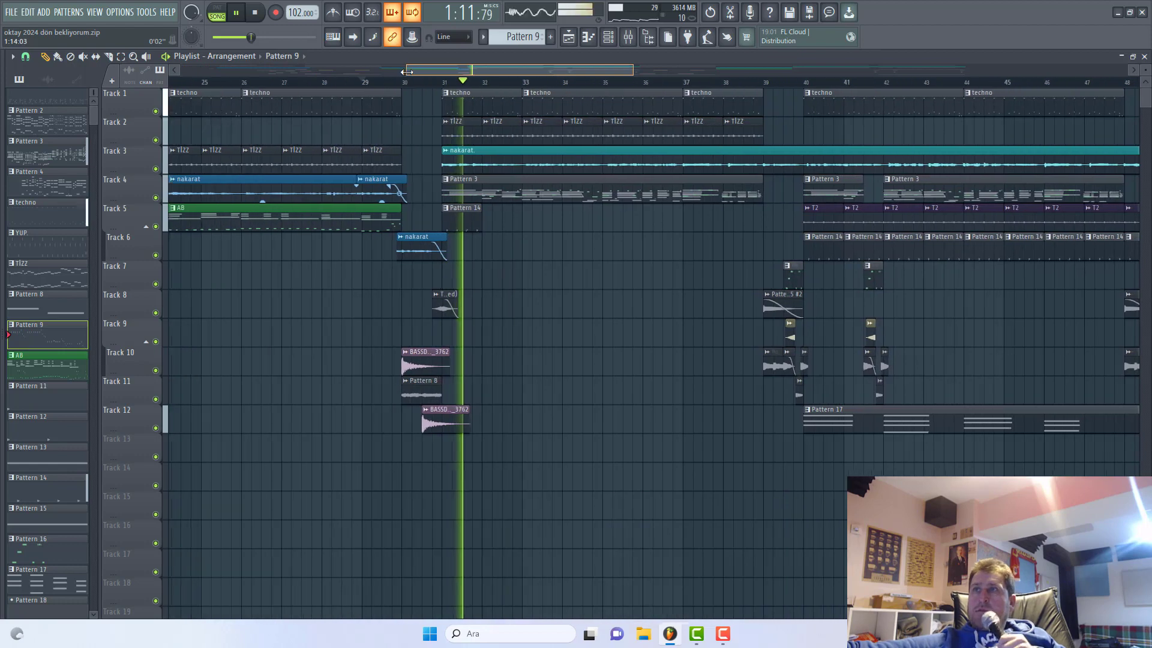
{"action": "left_click", "coordinate": [243, 19]}
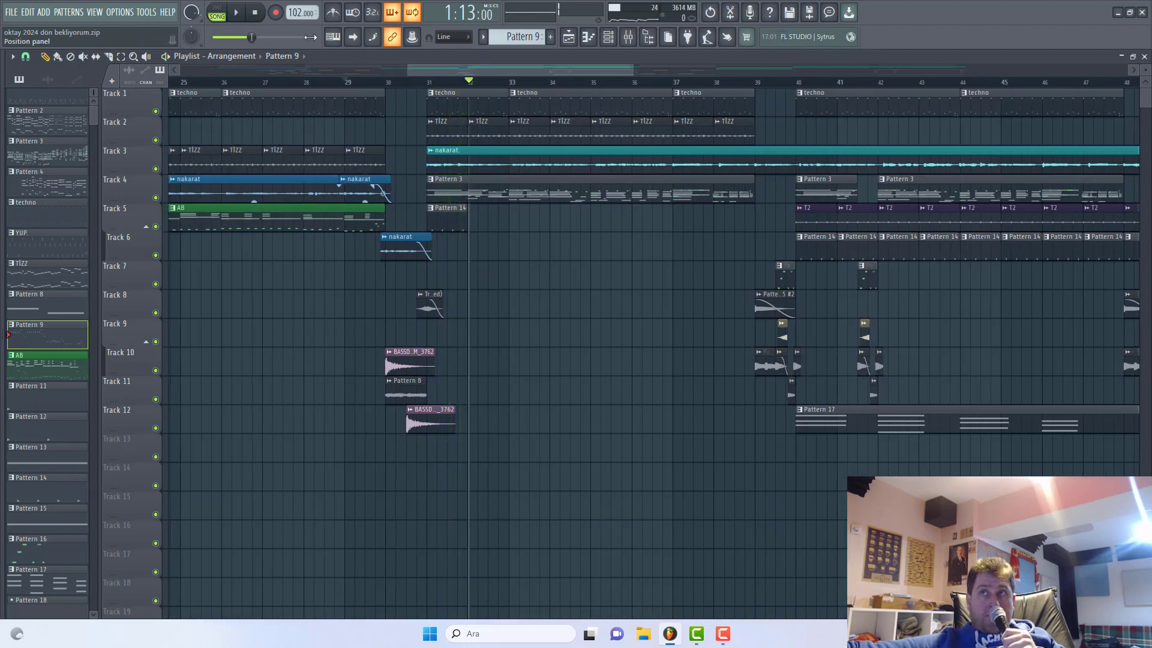
- Continue playback of the nakarat section and audition the transition starting at bar 39
{"action": "key", "text": "space"}
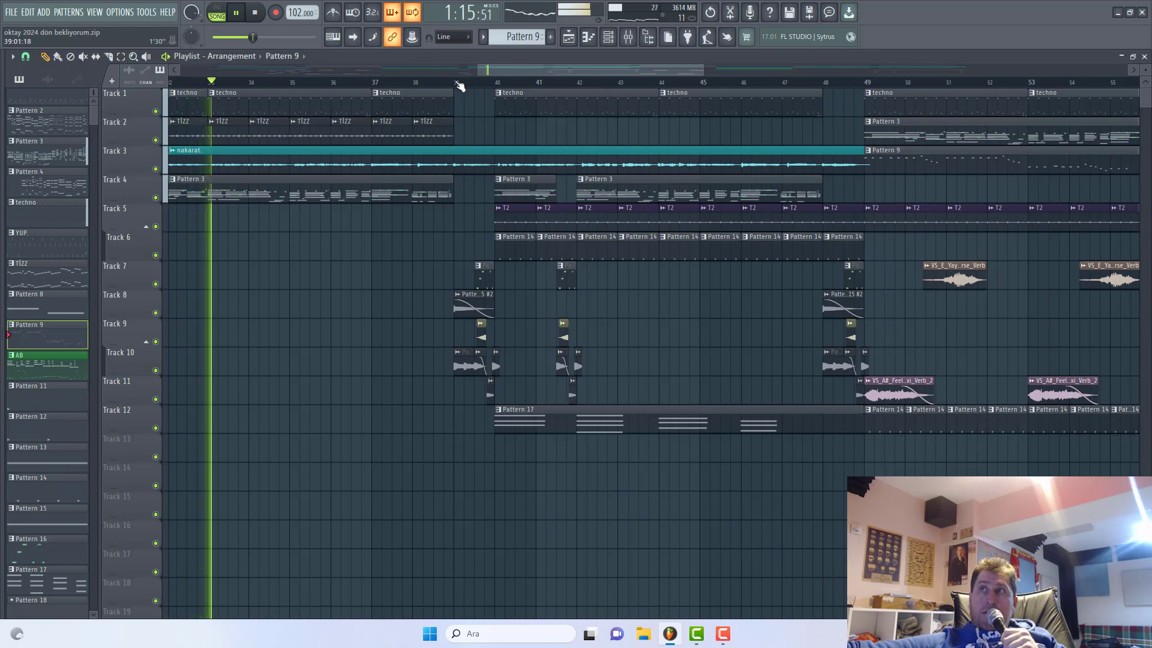
{"action": "left_click", "coordinate": [454, 82]}
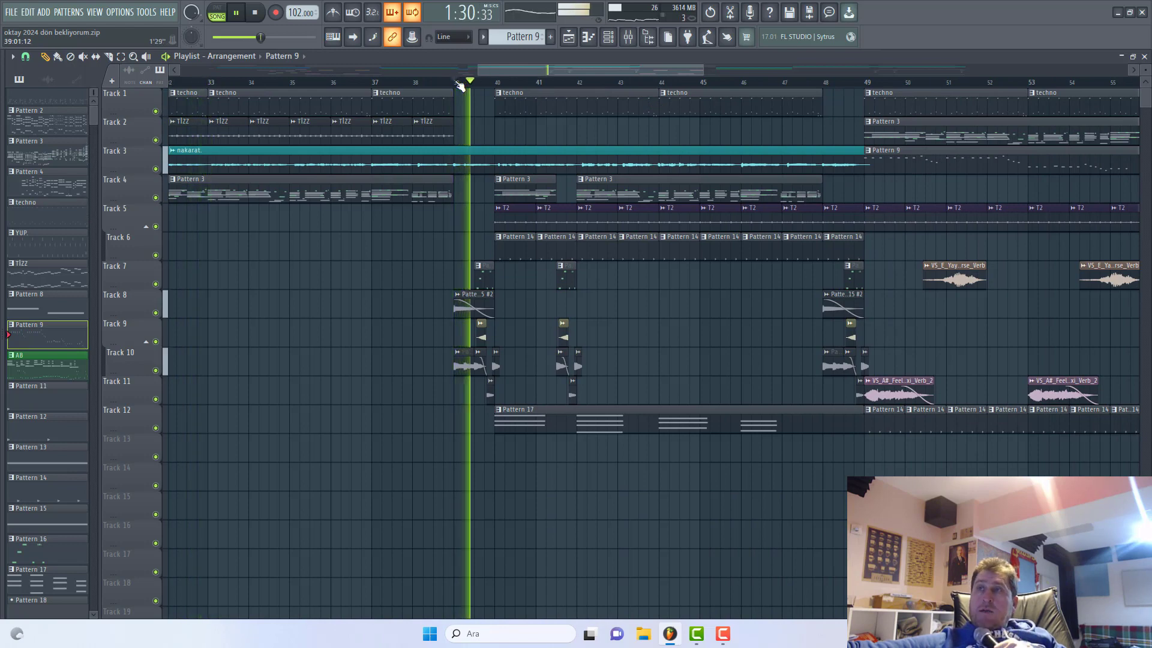
{"action": "key", "text": "space"}
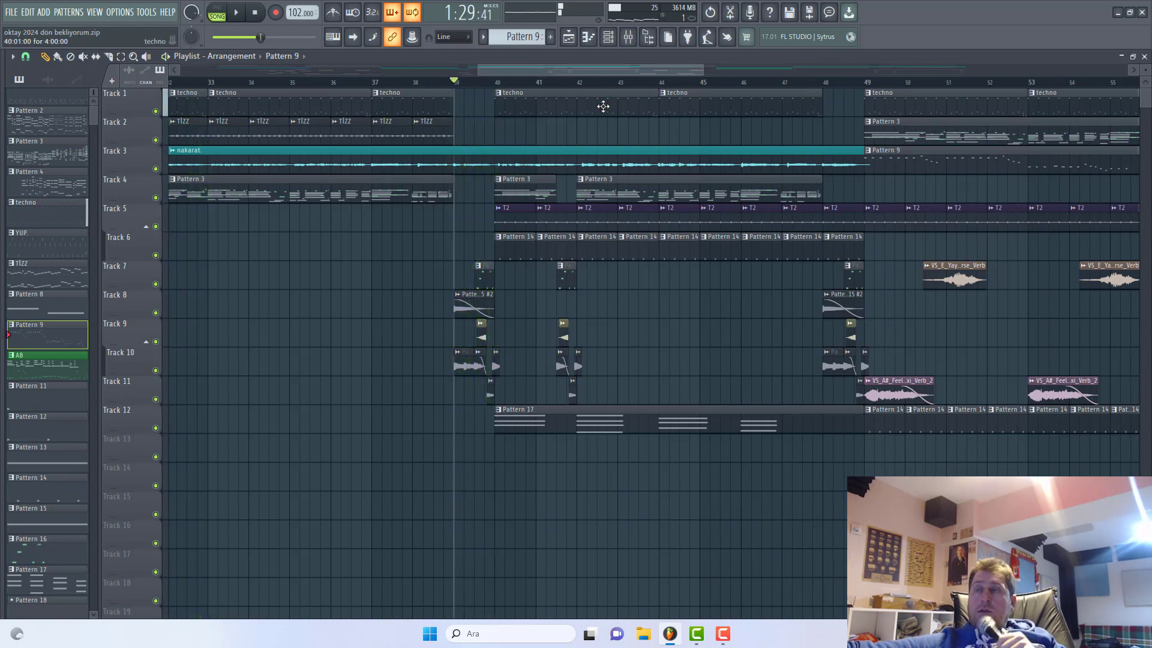
{"action": "left_click_drag", "start_coordinate": [541, 72], "coordinate": [539, 72]}
{"action": "left_click", "coordinate": [462, 84]}
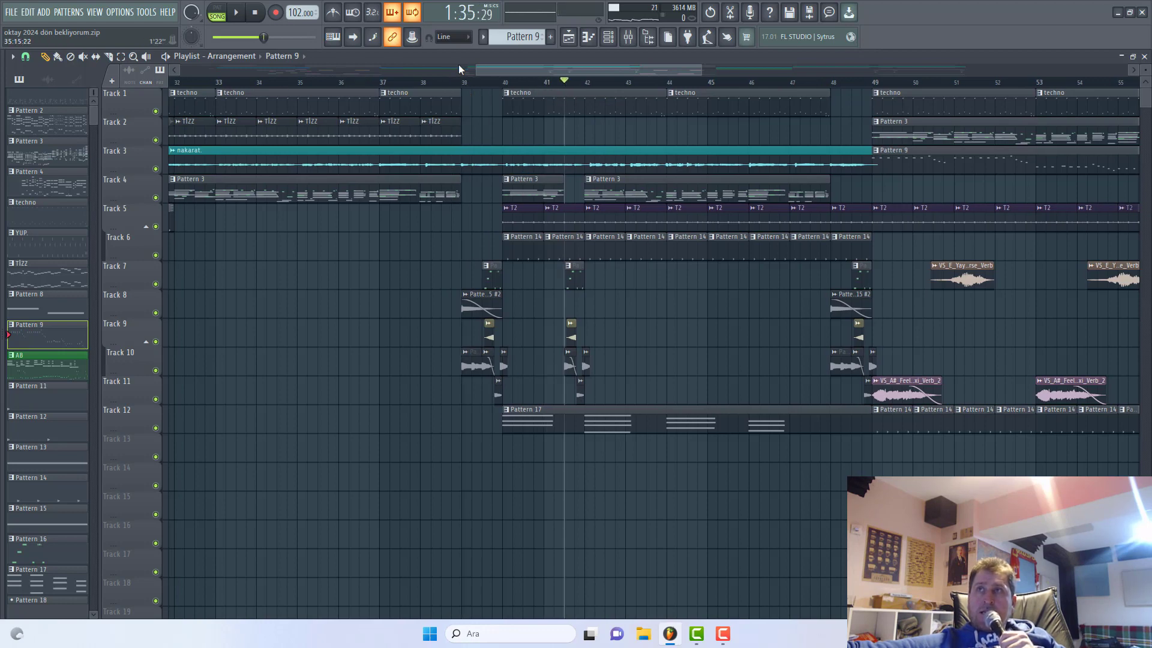
- Play the transition into bar 48, then inspect the Track 9 (consolidated) audio clip's settings
{"action": "left_click_drag", "start_coordinate": [477, 70], "coordinate": [610, 66]}
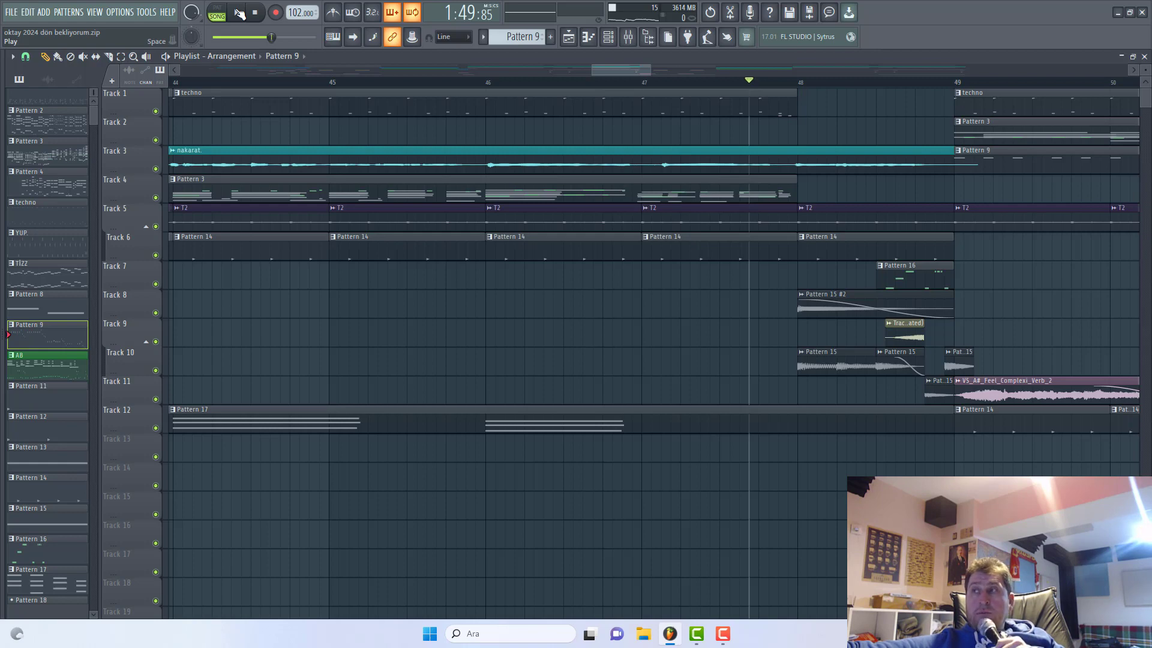
{"action": "left_click", "coordinate": [239, 13]}
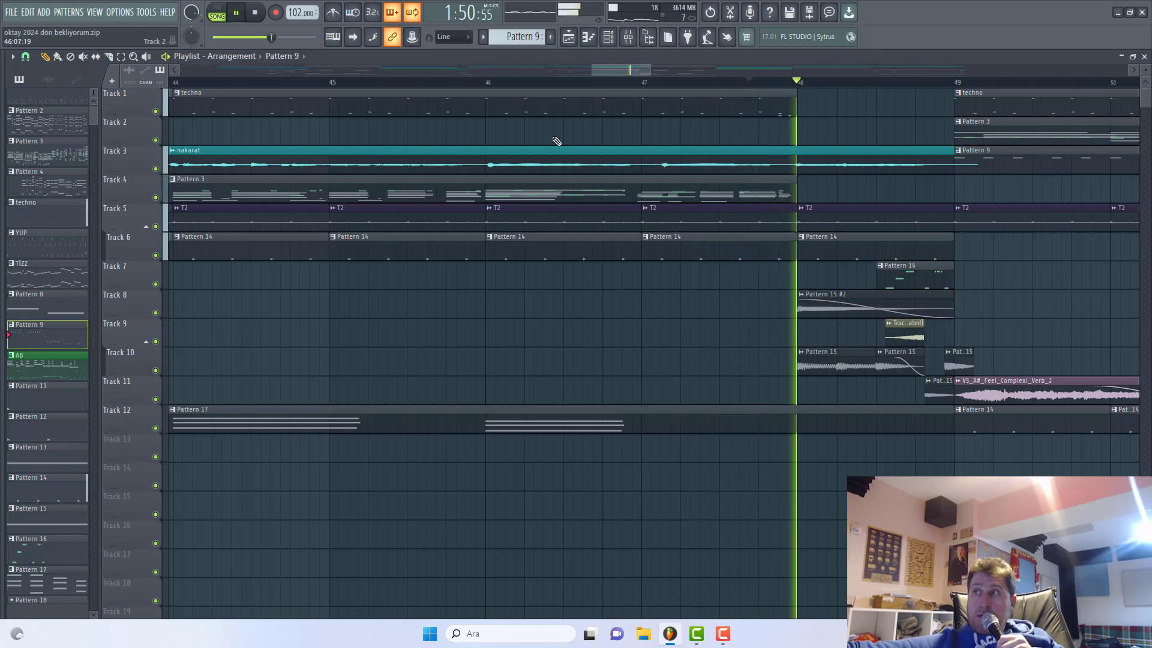
{"action": "left_click", "coordinate": [255, 13]}
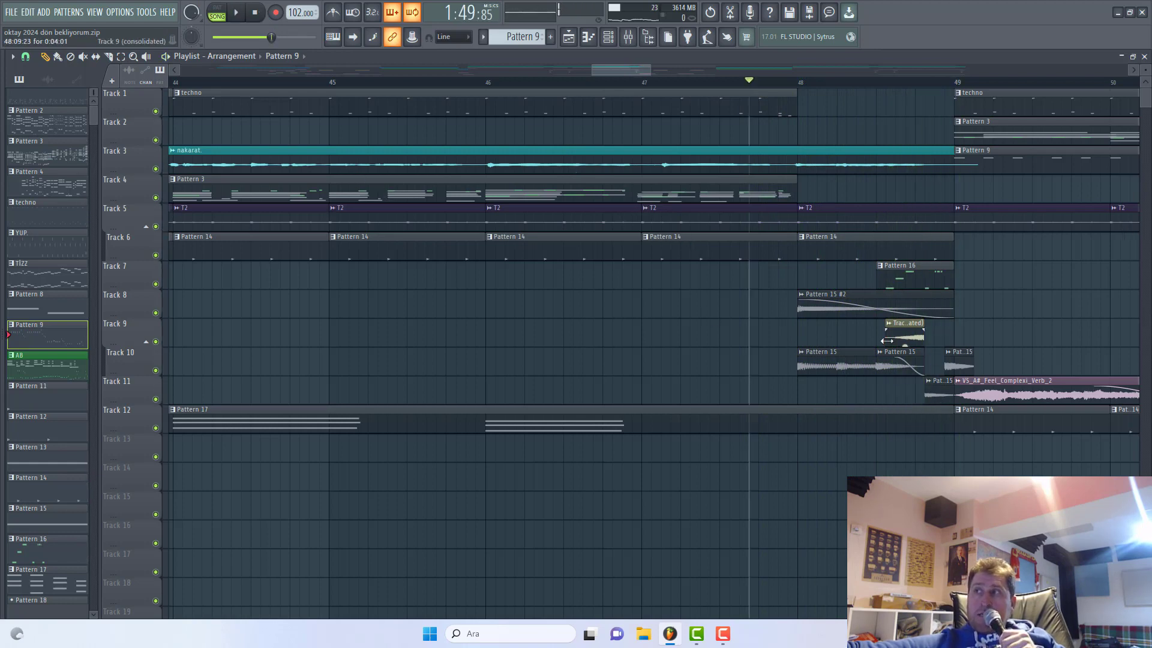
{"action": "double_click", "coordinate": [906, 335]}
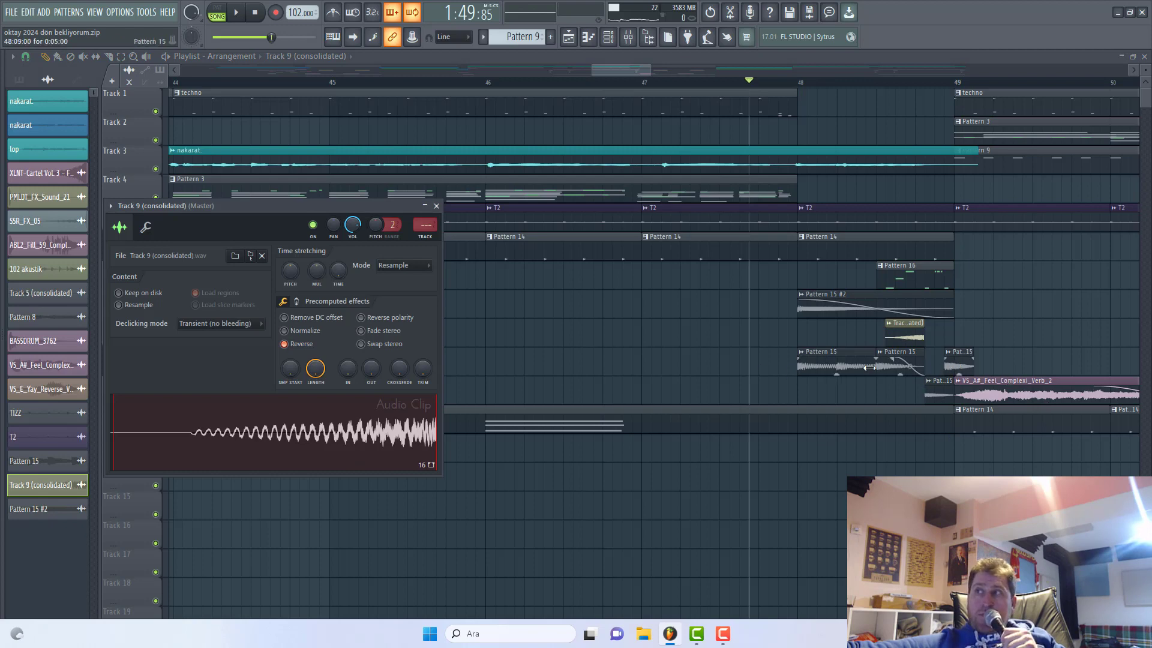
{"action": "key", "text": "Escape"}
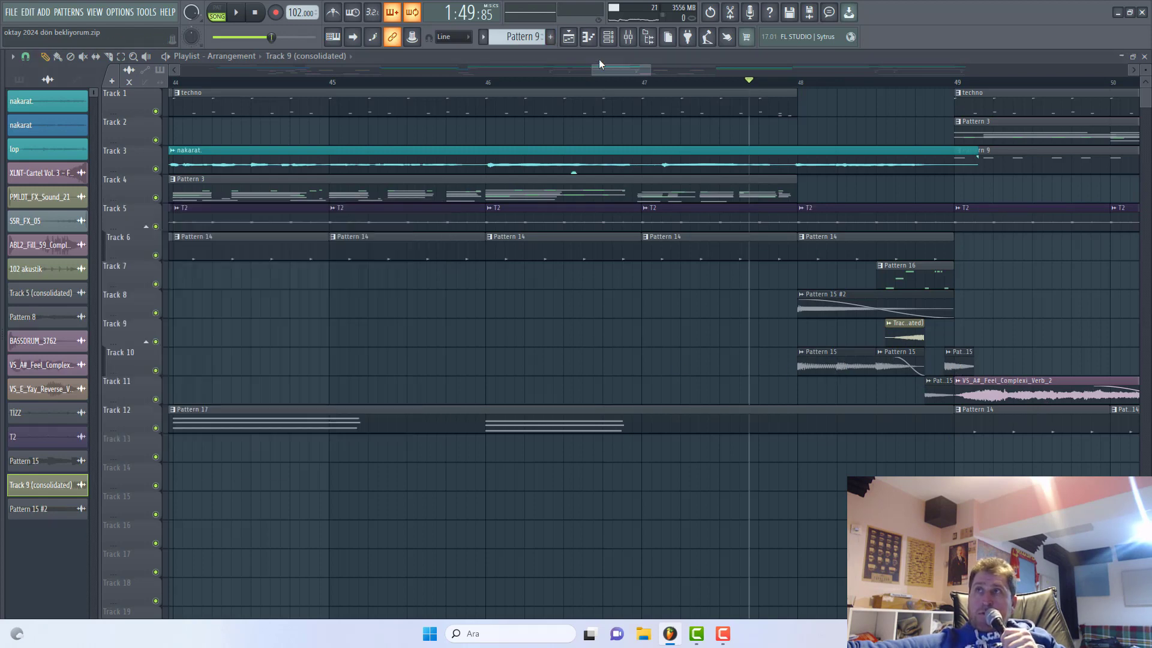
- Solo Track 10 and play its Pattern 15 audio clips between bars 48 and 49
{"action": "right_click", "coordinate": [156, 371]}
{"action": "left_click", "coordinate": [236, 12]}
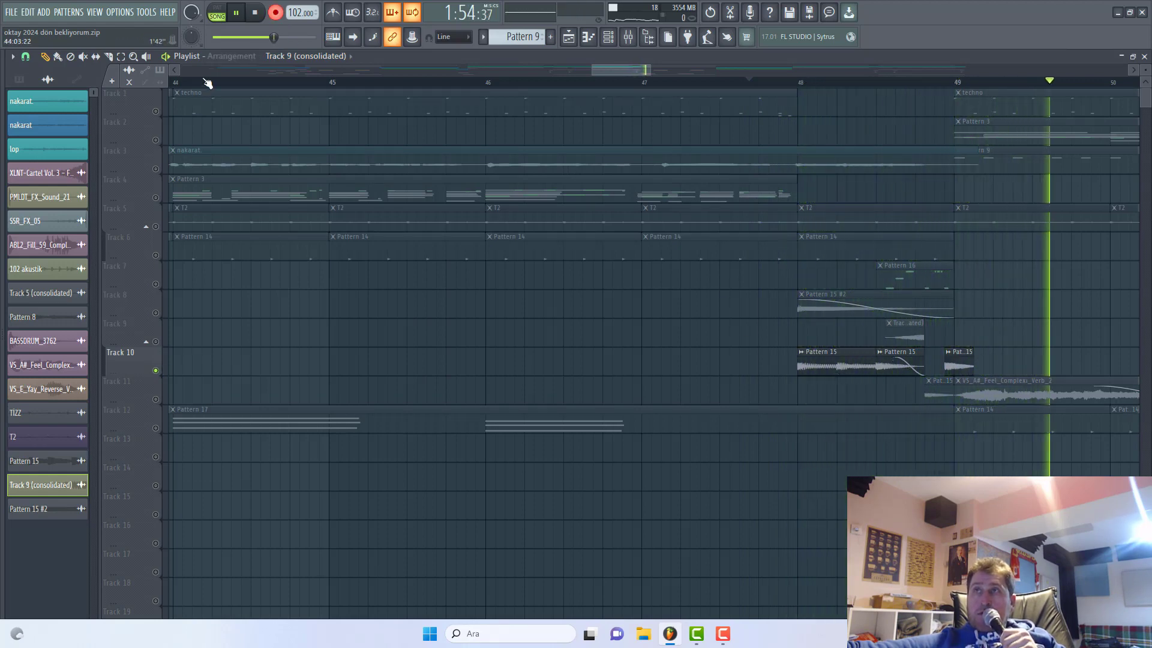
{"action": "key", "text": "space"}
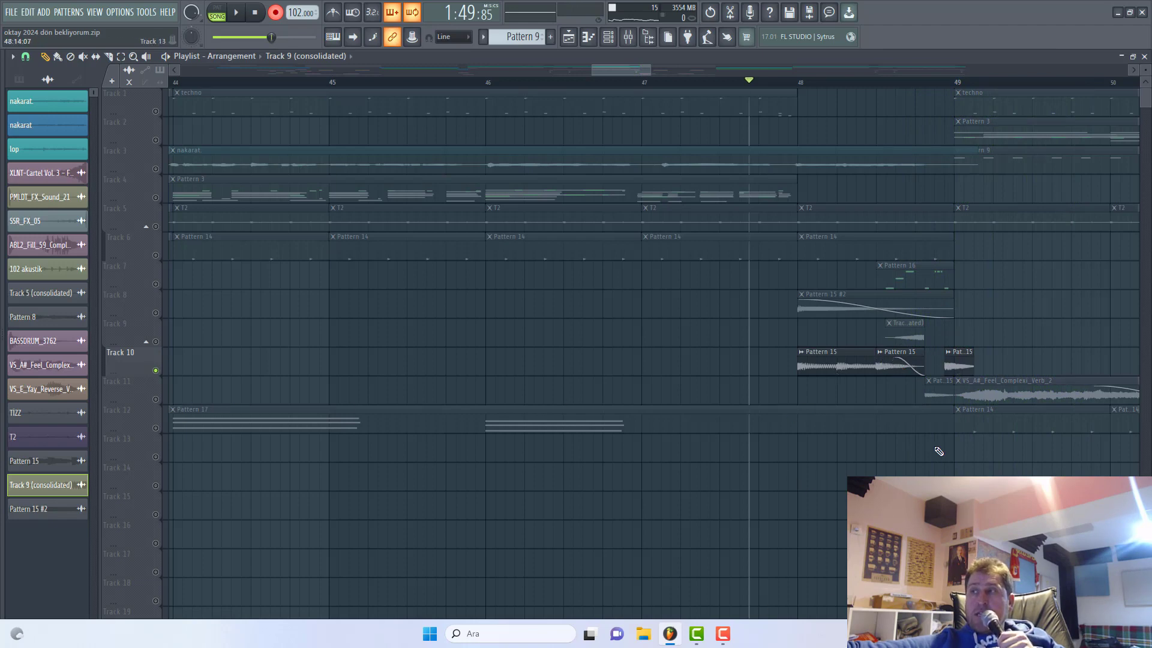
- Toggle Reverse off and back on for the Track 9 (consolidated) audio clip, then close its settings
{"action": "double_click", "coordinate": [895, 335]}
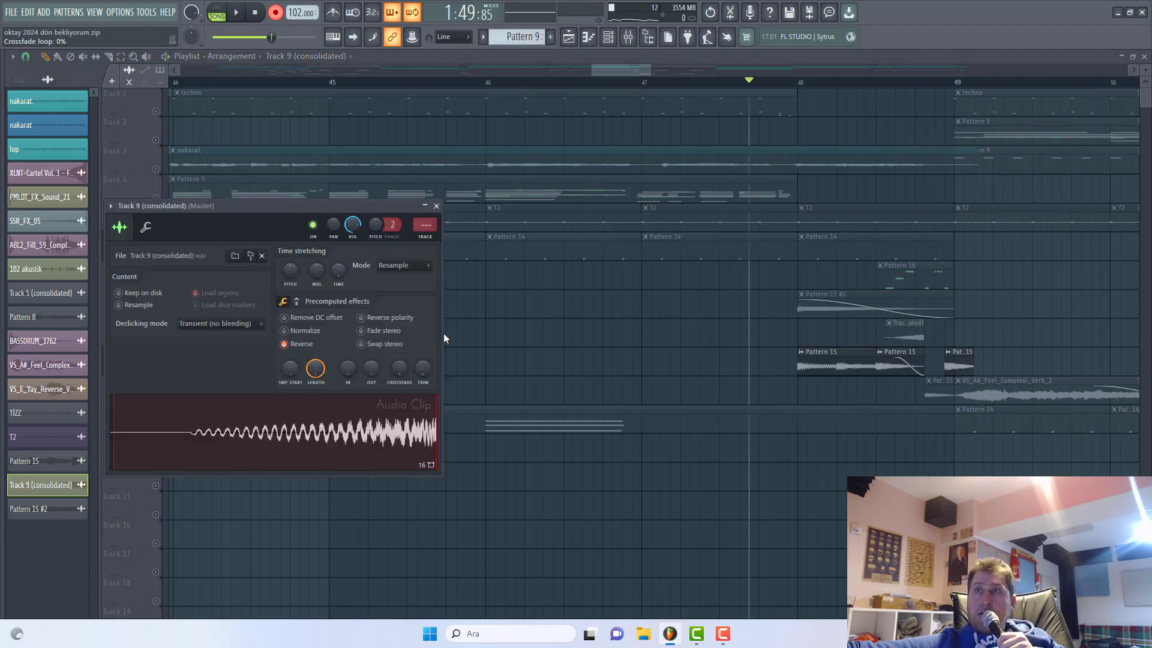
{"action": "left_click", "coordinate": [290, 348]}
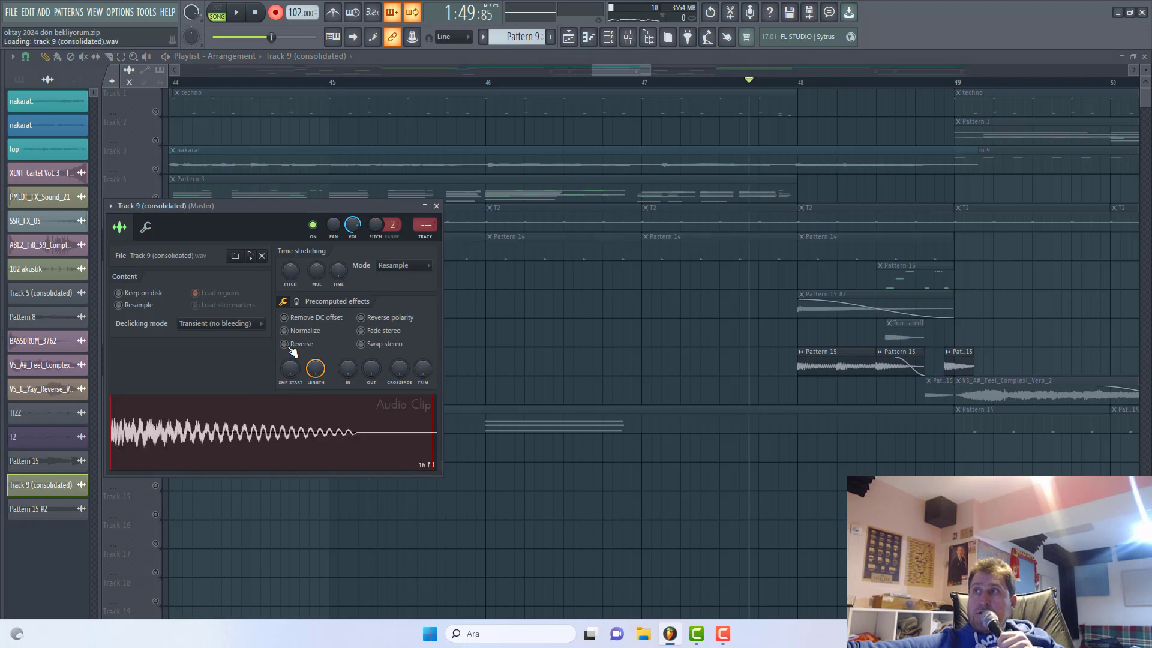
{"action": "left_click", "coordinate": [290, 347]}
{"action": "left_click", "coordinate": [290, 347]}
{"action": "left_click", "coordinate": [290, 347]}
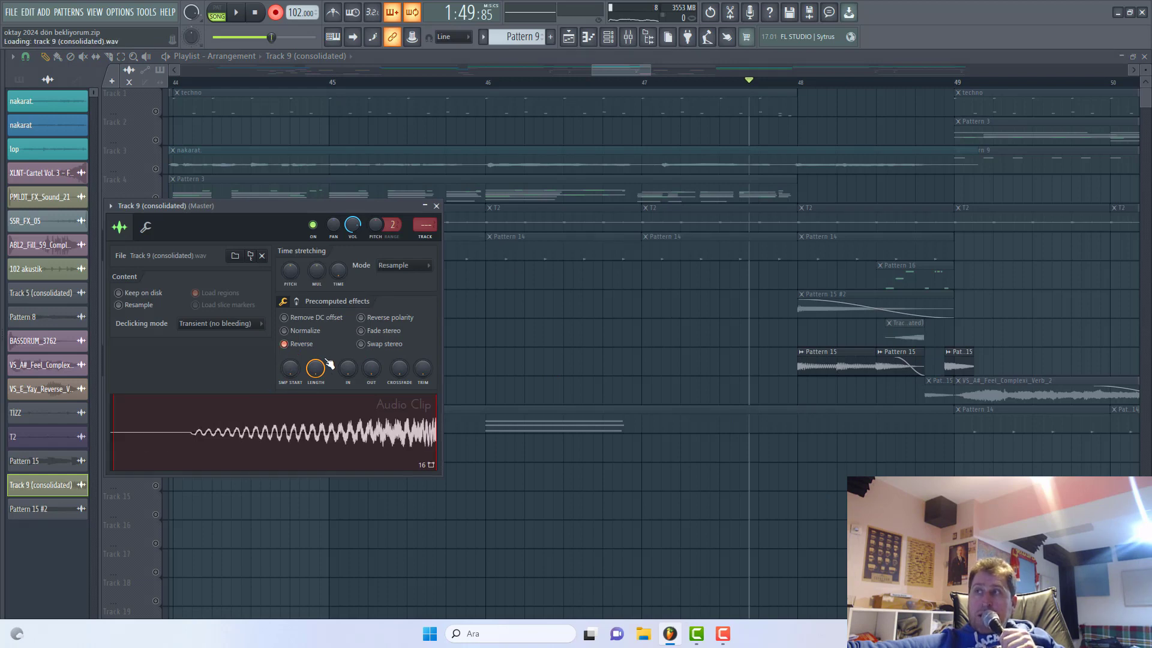
{"action": "key", "text": "Escape"}
- Reactivate all playlist tracks and play the full transition from just before bar 48
{"action": "left_click", "coordinate": [155, 399], "text": "ctrl"}
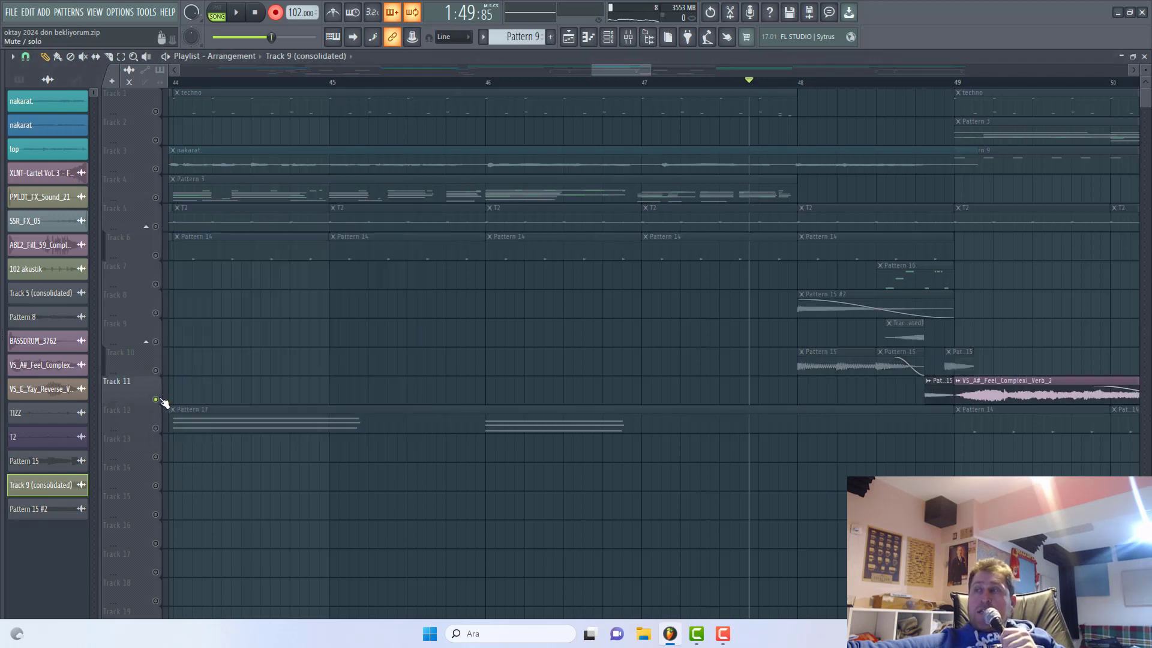
{"action": "left_click", "coordinate": [155, 399], "text": "ctrl"}
{"action": "key", "text": "space"}
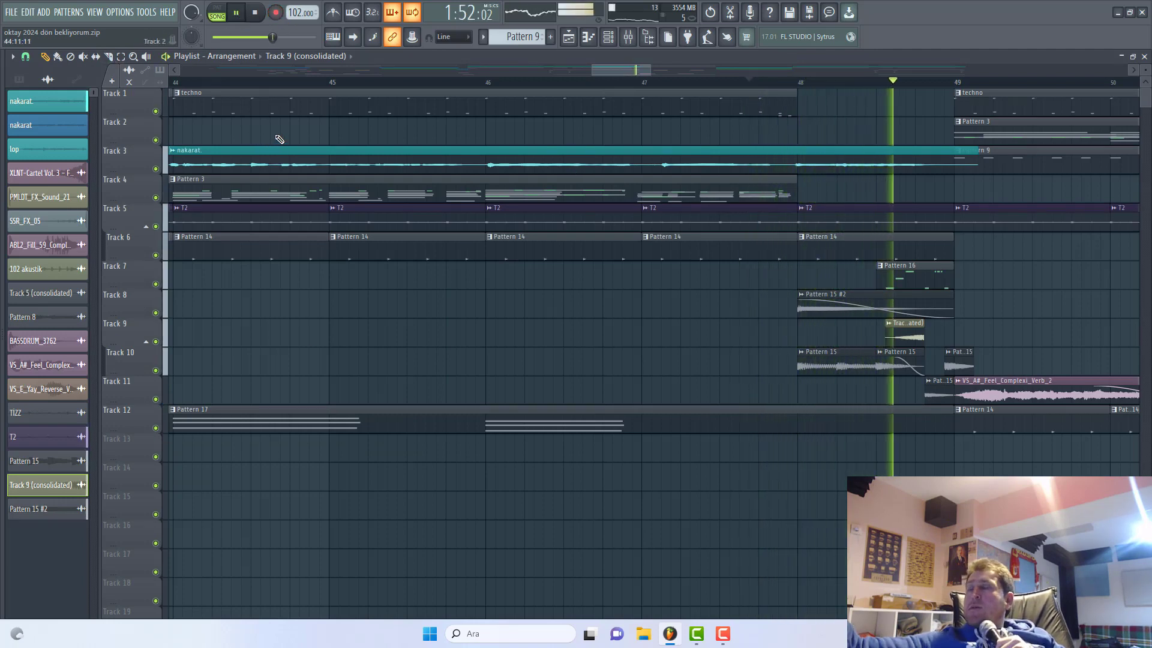
{"action": "left_click", "coordinate": [256, 12]}
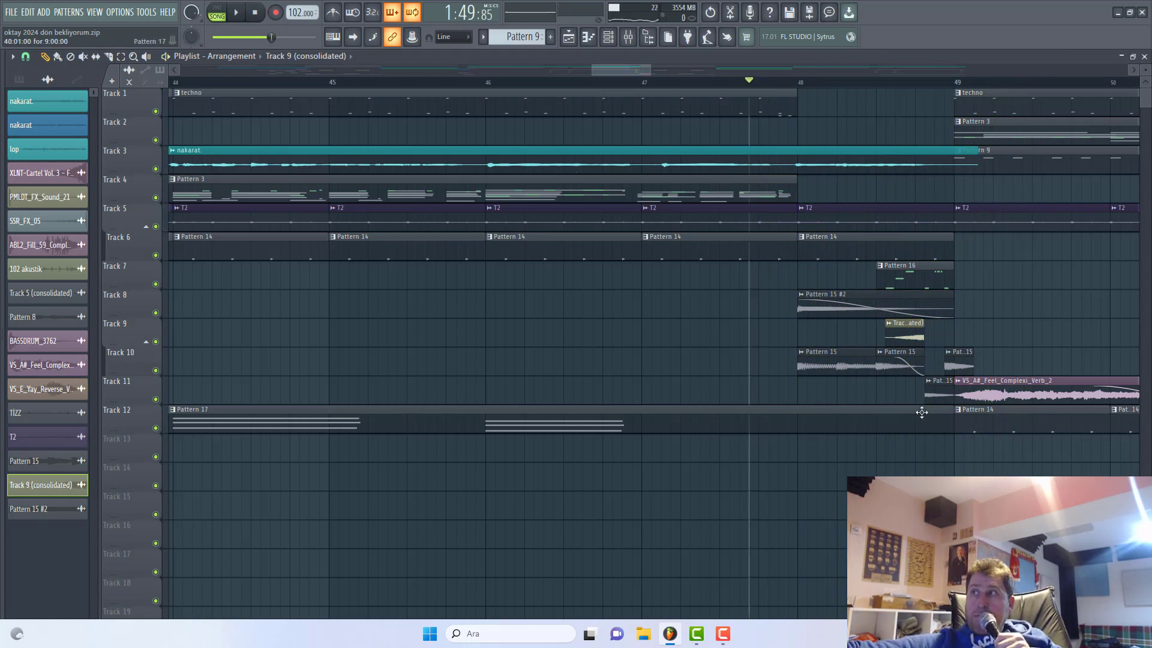
- Solo Track 11, activate Track 8 and Track 9 alongside it, and play the transition at bar 48
{"action": "right_click", "coordinate": [156, 400]}
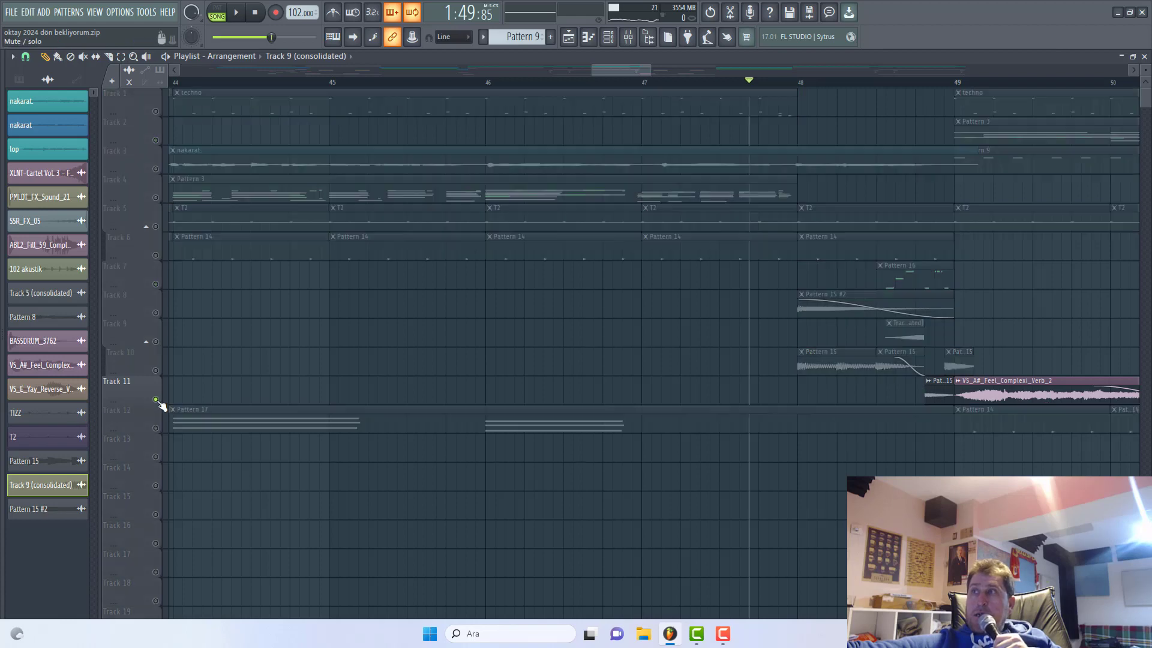
{"action": "left_click", "coordinate": [156, 314]}
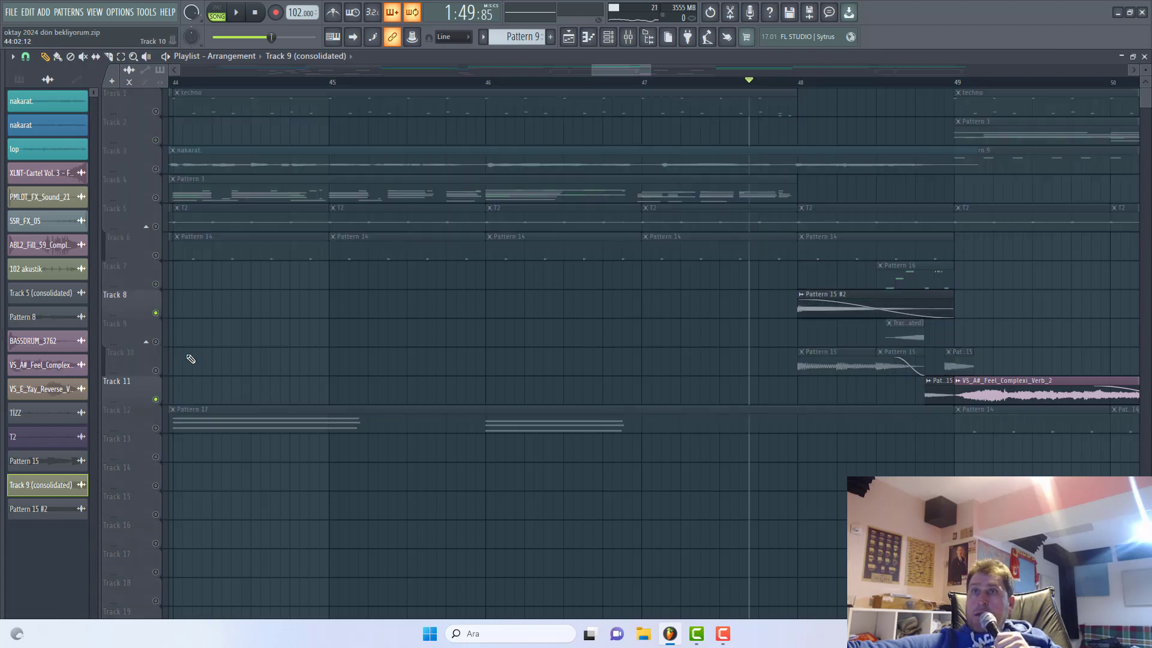
{"action": "left_click", "coordinate": [149, 341]}
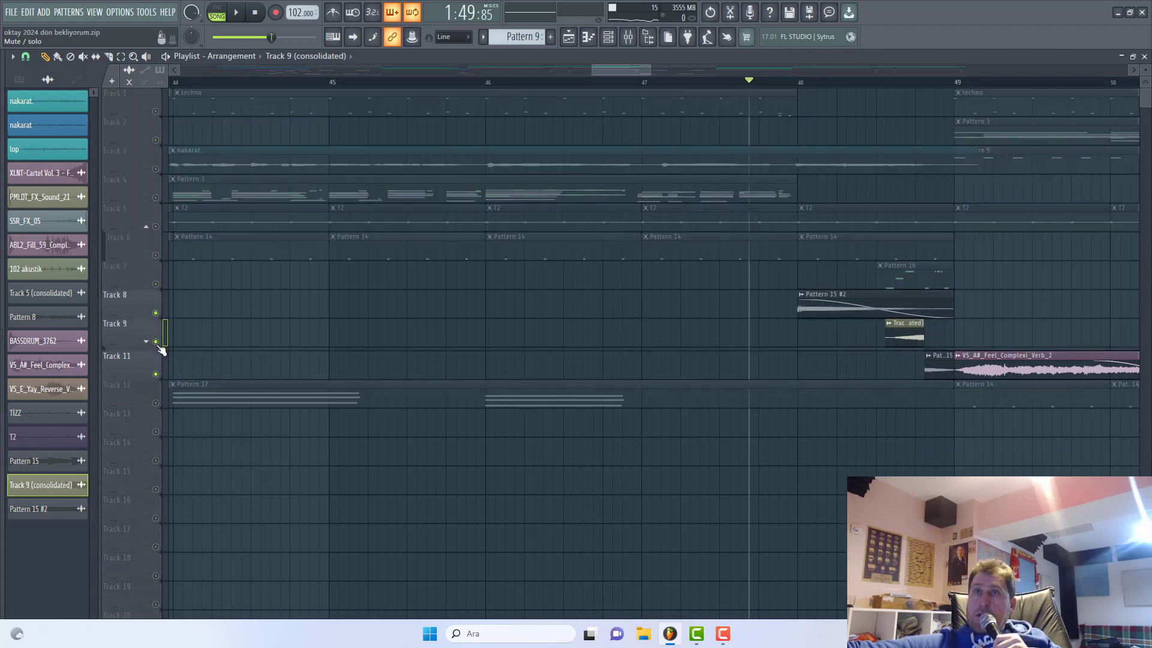
{"action": "left_click", "coordinate": [149, 341]}
{"action": "key", "text": "space"}
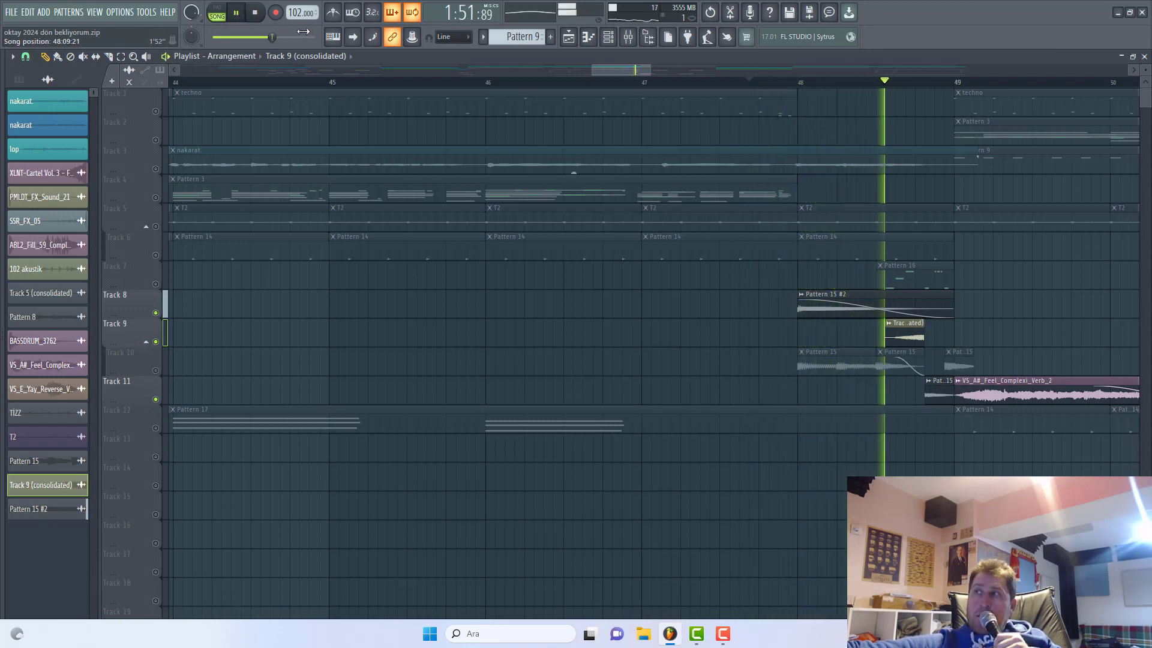
{"action": "left_click", "coordinate": [258, 15]}
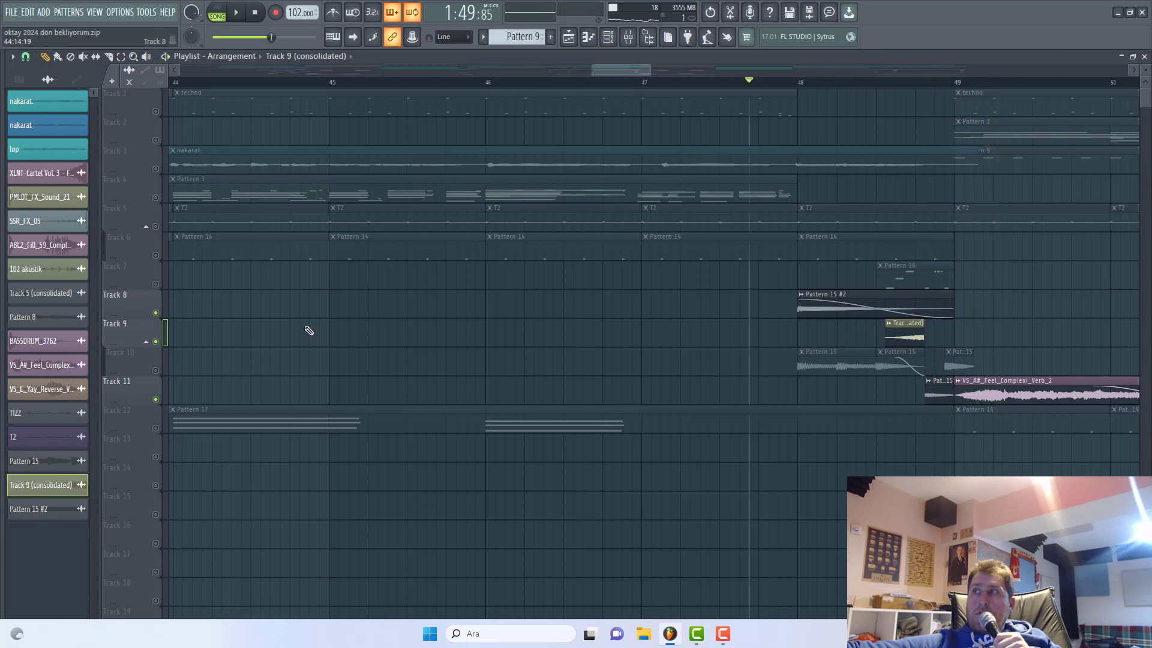
- Add Track 10 to the active effect tracks, play the transition again, and reactivate all tracks
{"action": "left_click", "coordinate": [156, 371]}
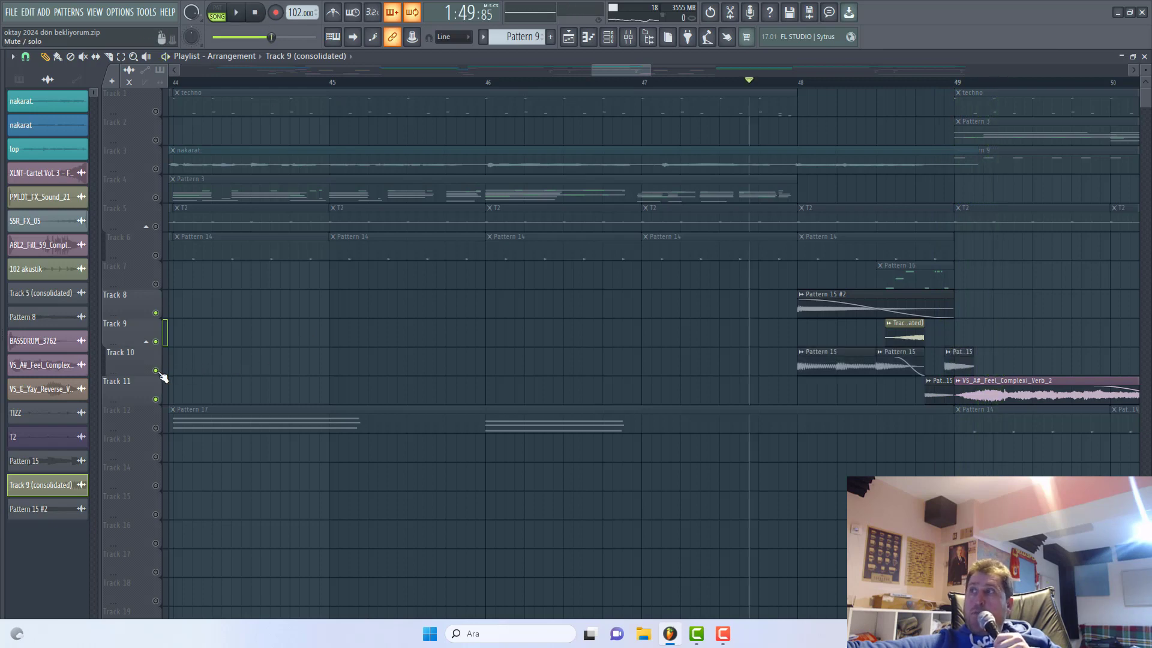
{"action": "left_click", "coordinate": [237, 14]}
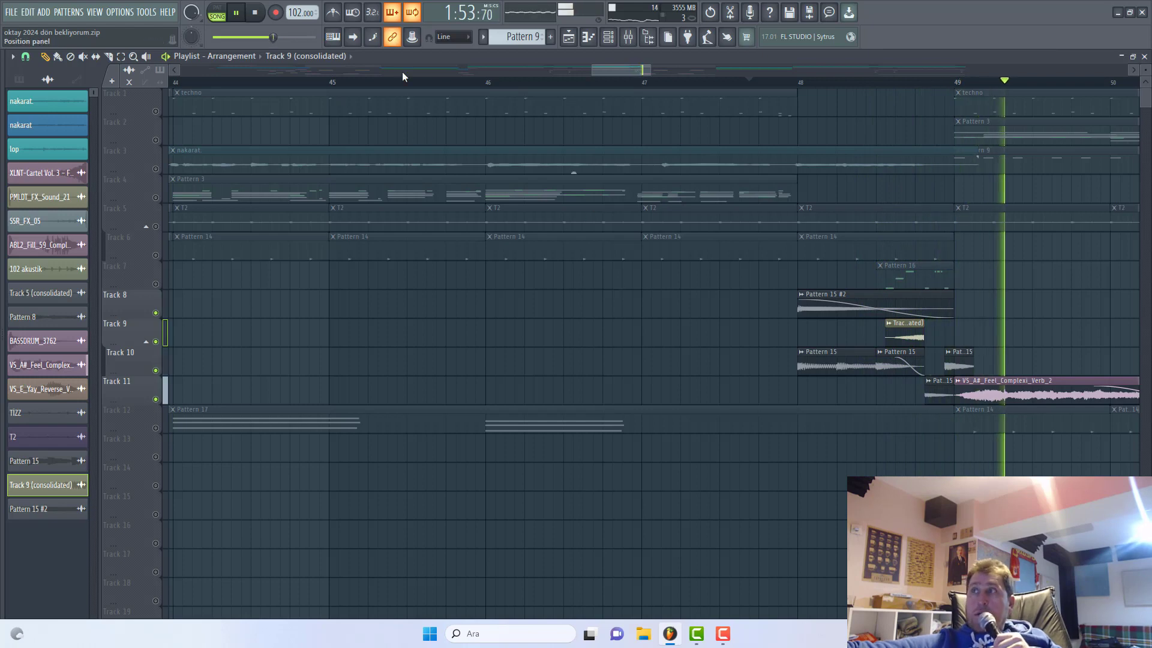
{"action": "key", "text": "space"}
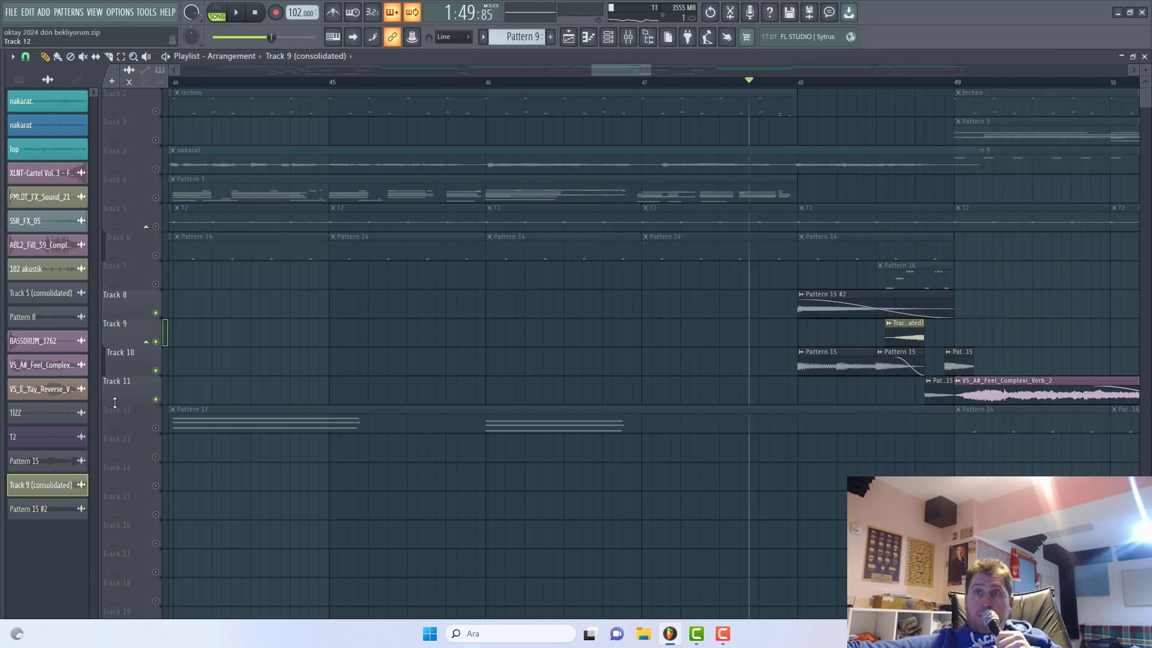
{"action": "right_click", "coordinate": [161, 404]}
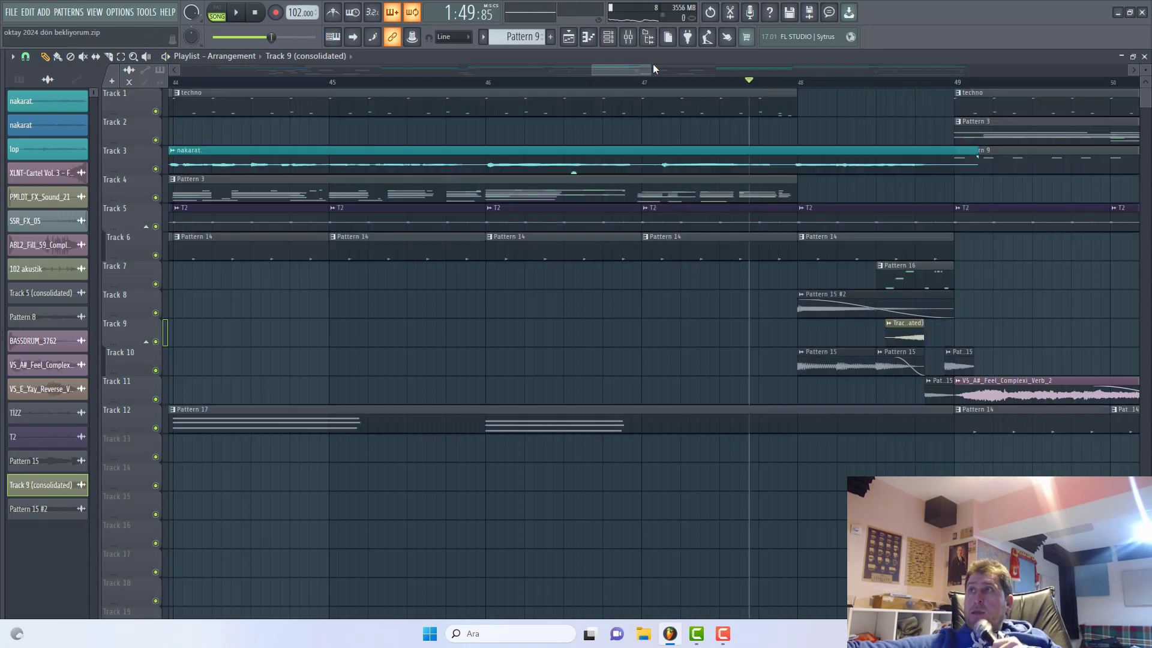
- Play the arrangement from just before bar 48 and from bar 57, and inspect the lop audio clip's settings
{"action": "left_click_drag", "start_coordinate": [651, 67], "coordinate": [909, 82]}
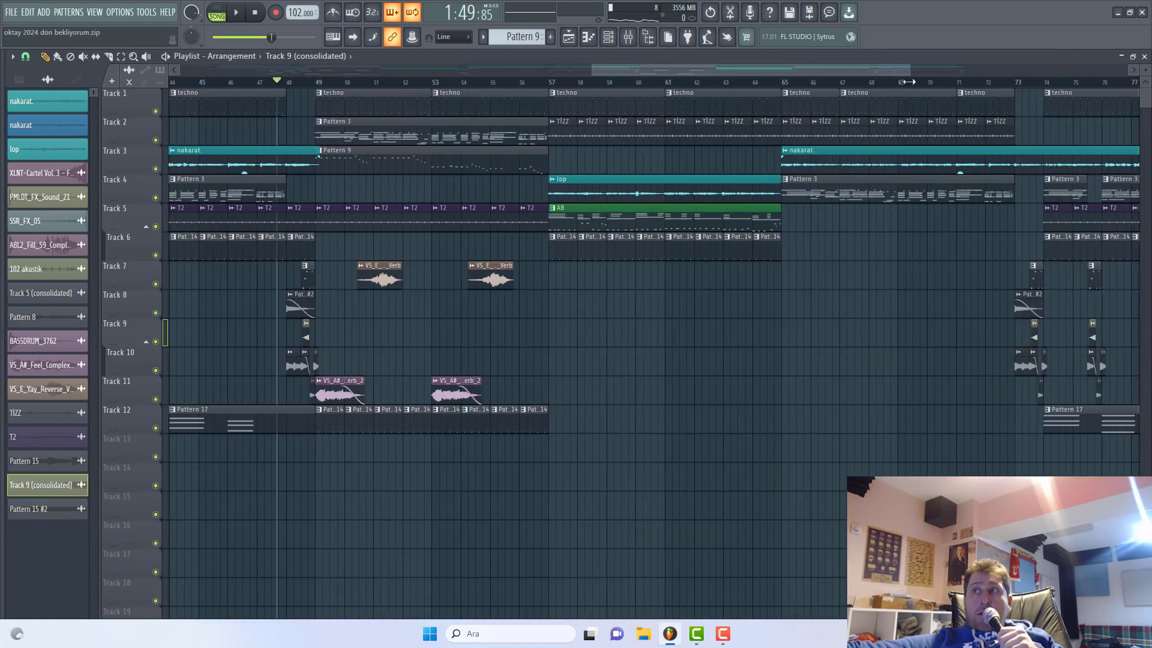
{"action": "left_click", "coordinate": [238, 15]}
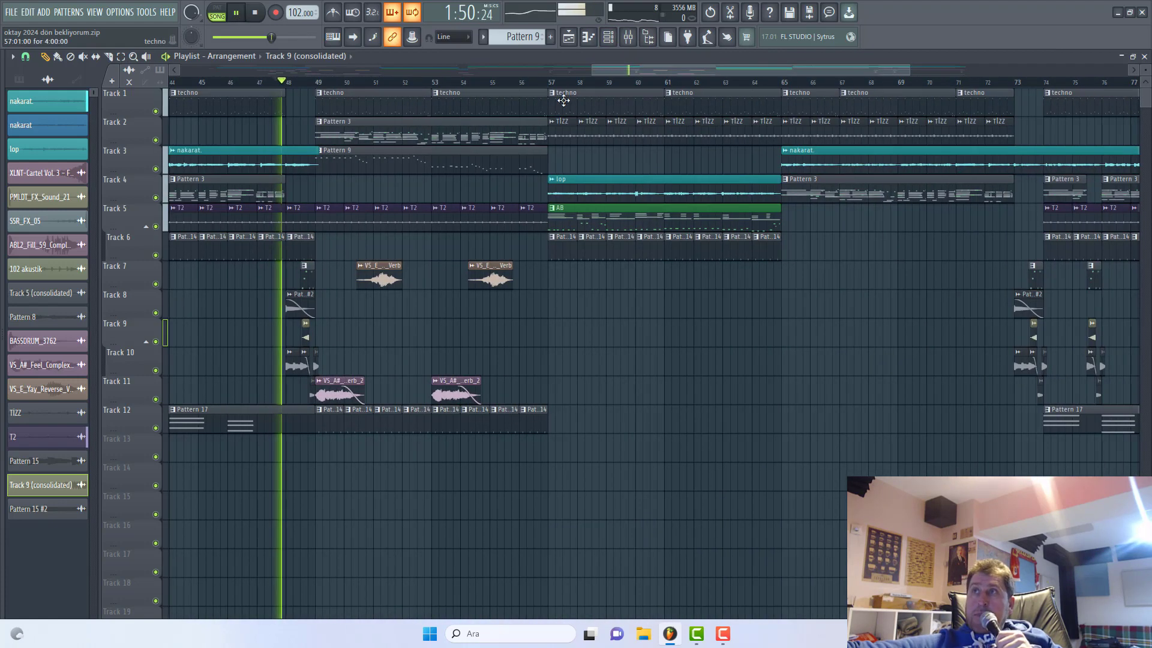
{"action": "left_click", "coordinate": [544, 82]}
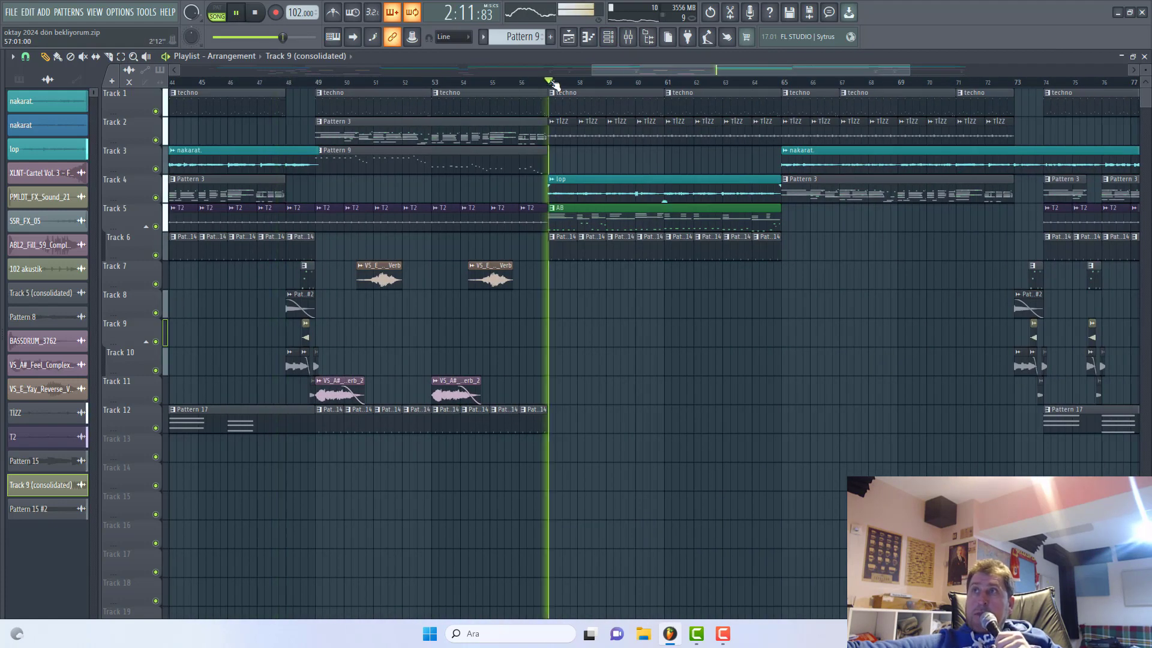
{"action": "double_click", "coordinate": [657, 193]}
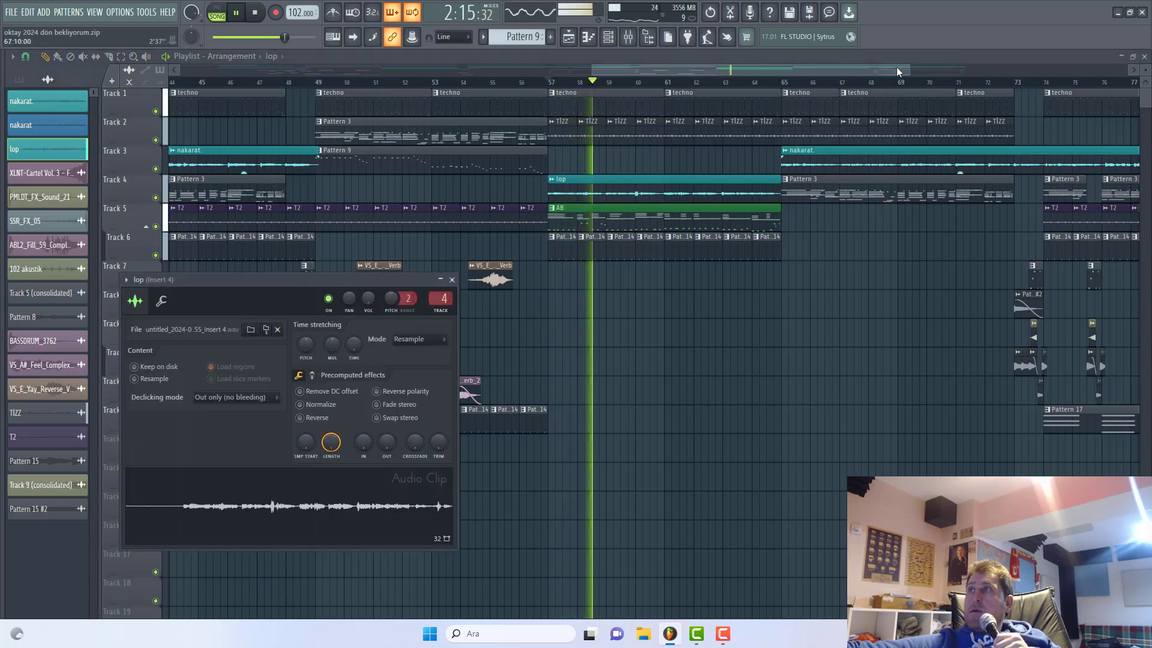
{"action": "key", "text": "Escape"}
{"action": "scroll", "coordinate": [684, 84], "scroll_direction": "down", "scroll_amount": 2}
- Audition the rest of the arrangement from bar 65, around bar 74, and the closing transition at bar 82
{"action": "left_click", "coordinate": [684, 84]}
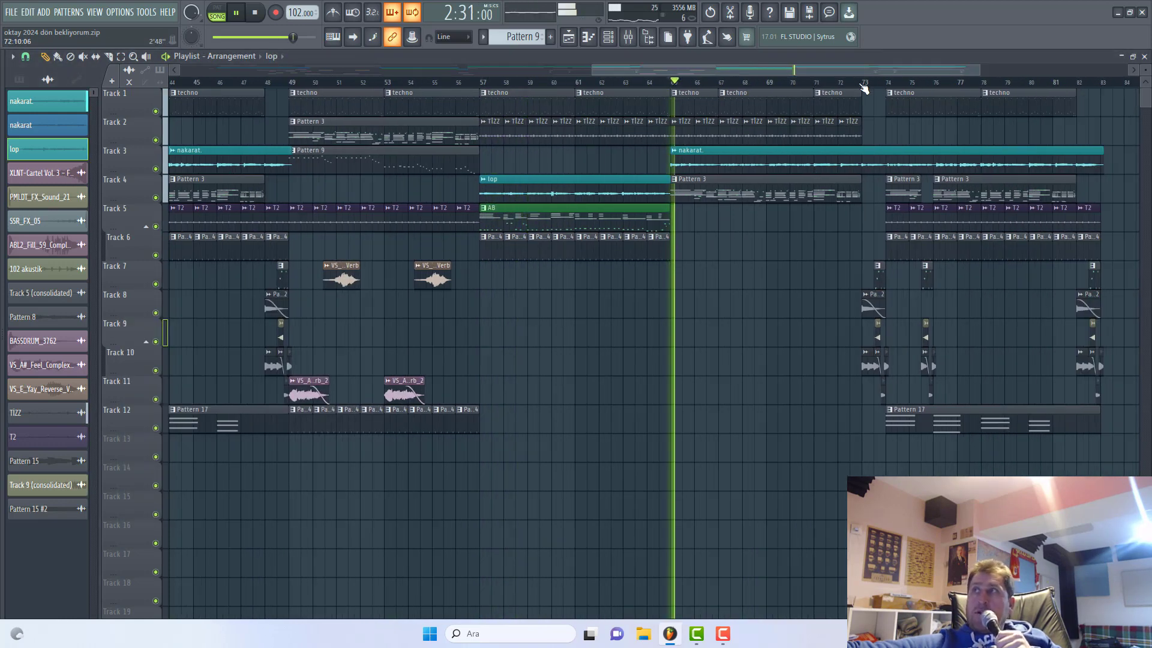
{"action": "left_click", "coordinate": [882, 84]}
{"action": "left_click", "coordinate": [1080, 84]}
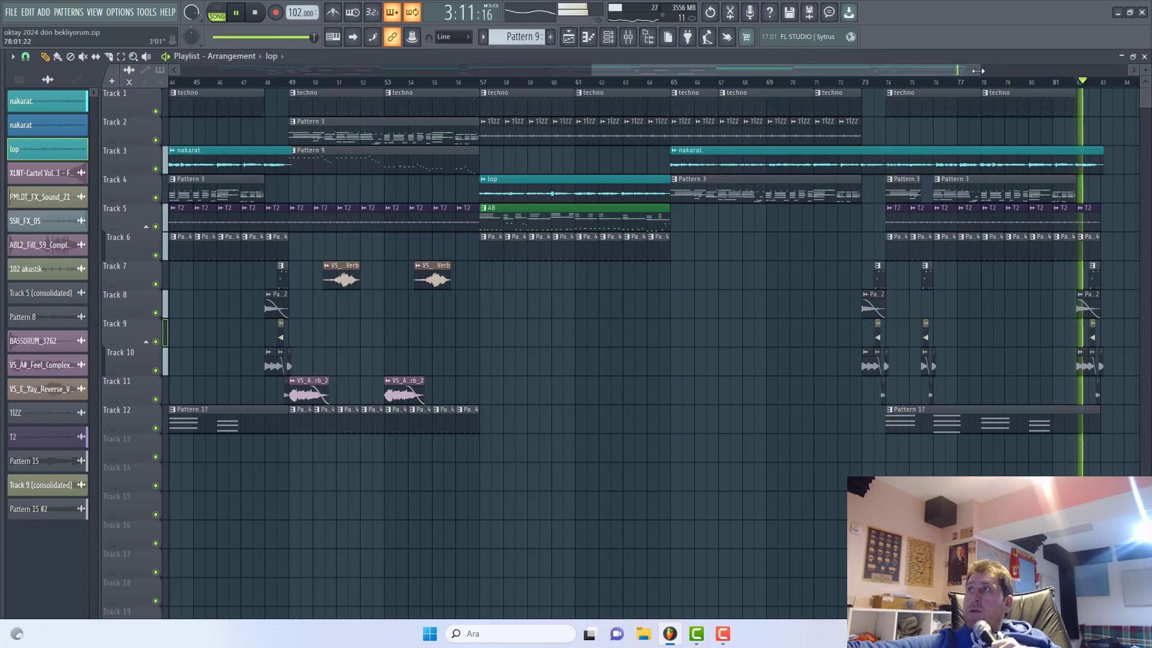
- Play the song from bar 5 and open the StandardCLIP effect on the mixer's Master track
{"action": "left_click_drag", "start_coordinate": [639, 70], "coordinate": [221, 73]}
{"action": "left_click", "coordinate": [265, 81]}
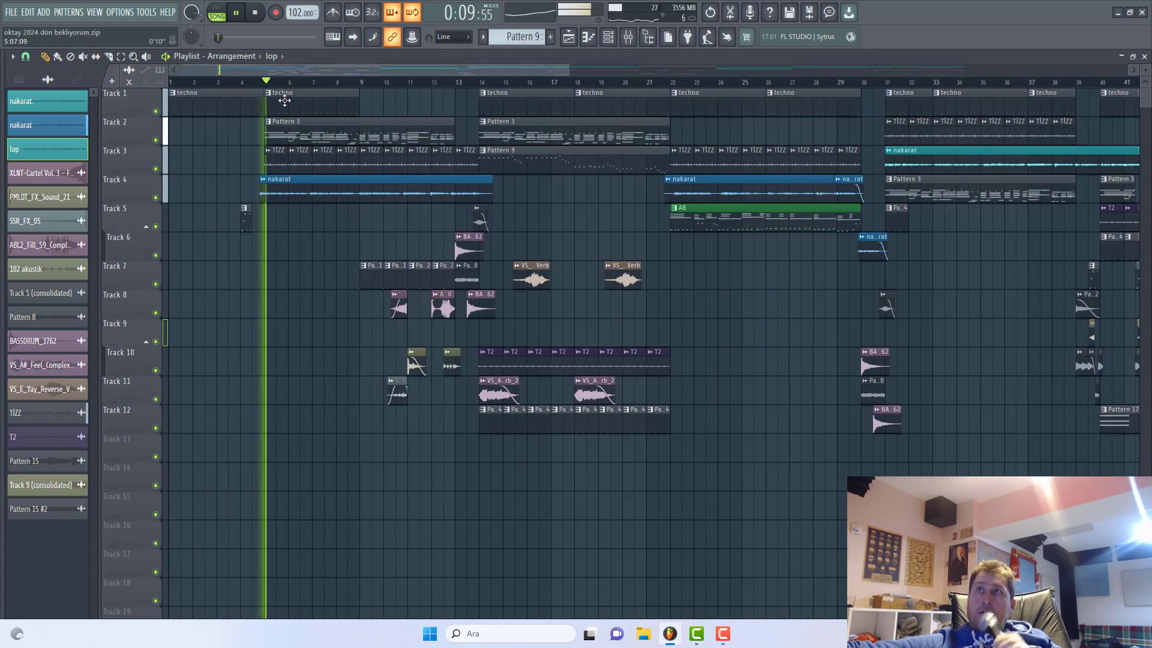
{"action": "left_click", "coordinate": [609, 38]}
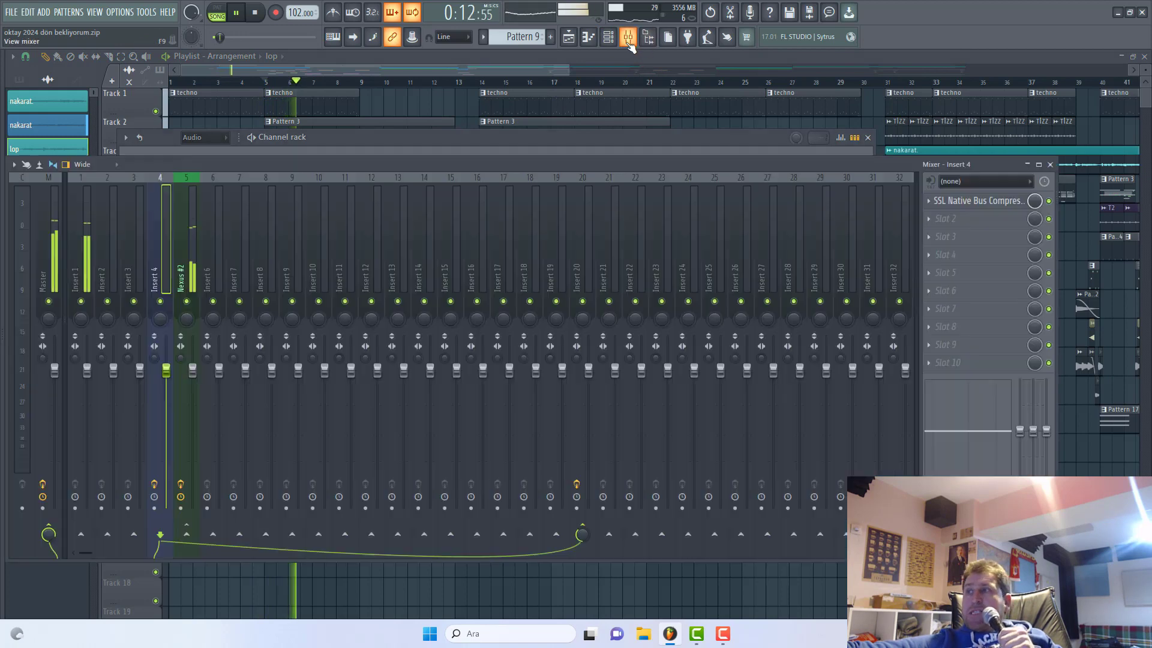
{"action": "left_click", "coordinate": [628, 38]}
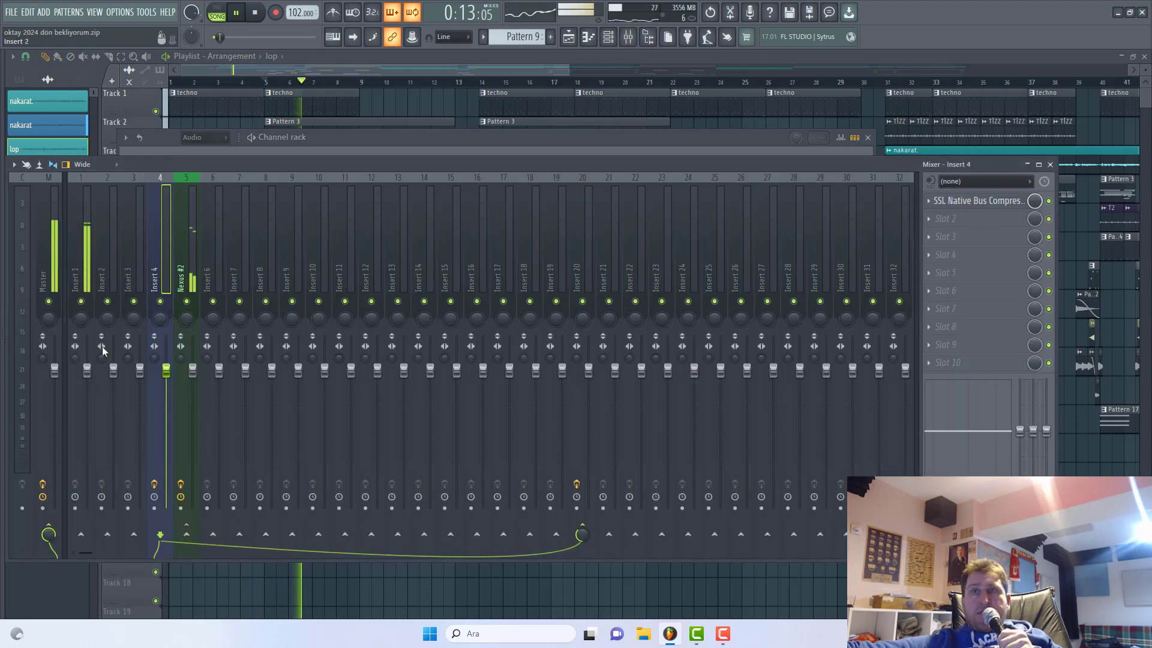
{"action": "left_click", "coordinate": [54, 287]}
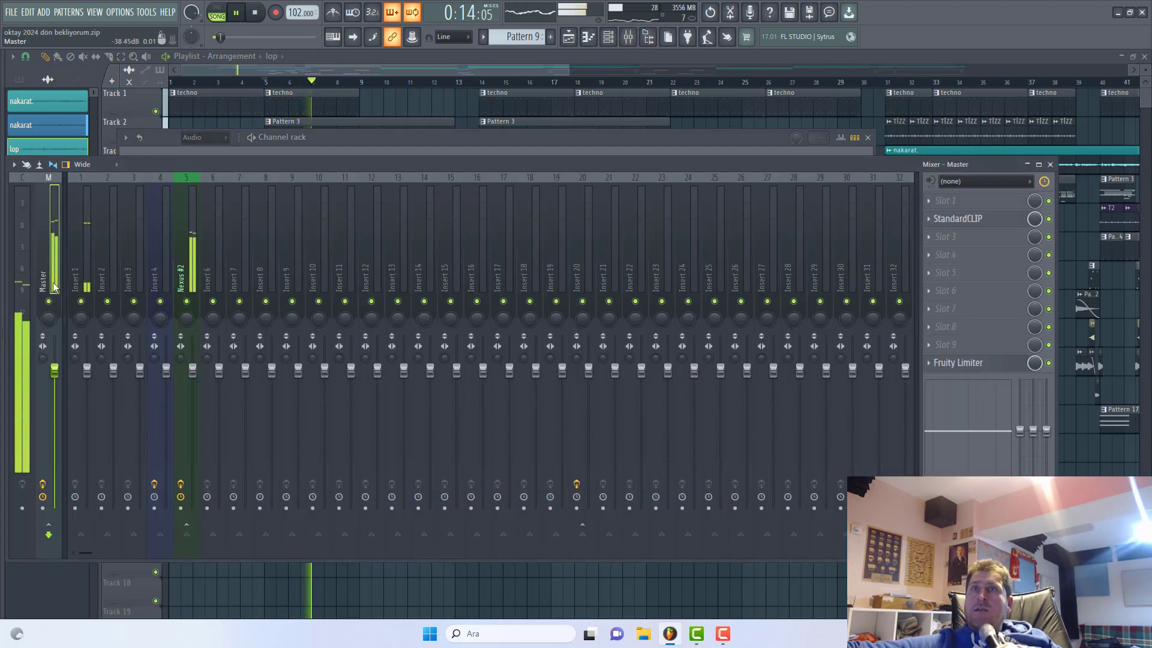
{"action": "left_click", "coordinate": [998, 225]}
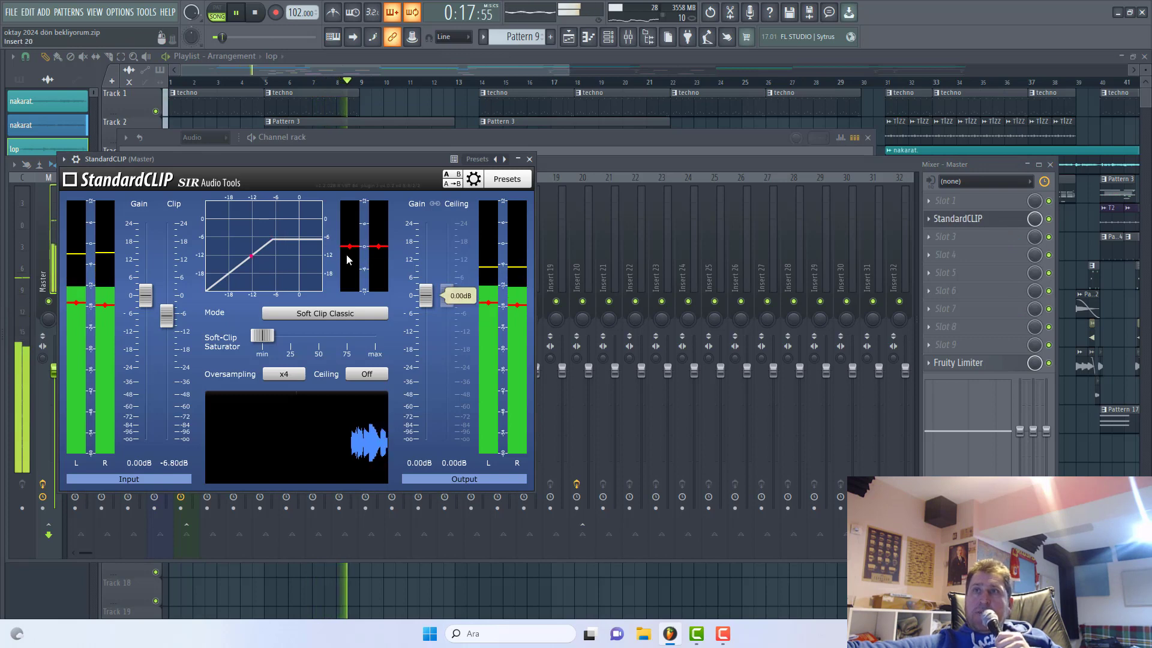
- Try StandardCLIP's input clip level at -6.20 dB during playback and at -5.00 dB with playback stopped
{"action": "left_click_drag", "start_coordinate": [167, 316], "coordinate": [167, 322]}
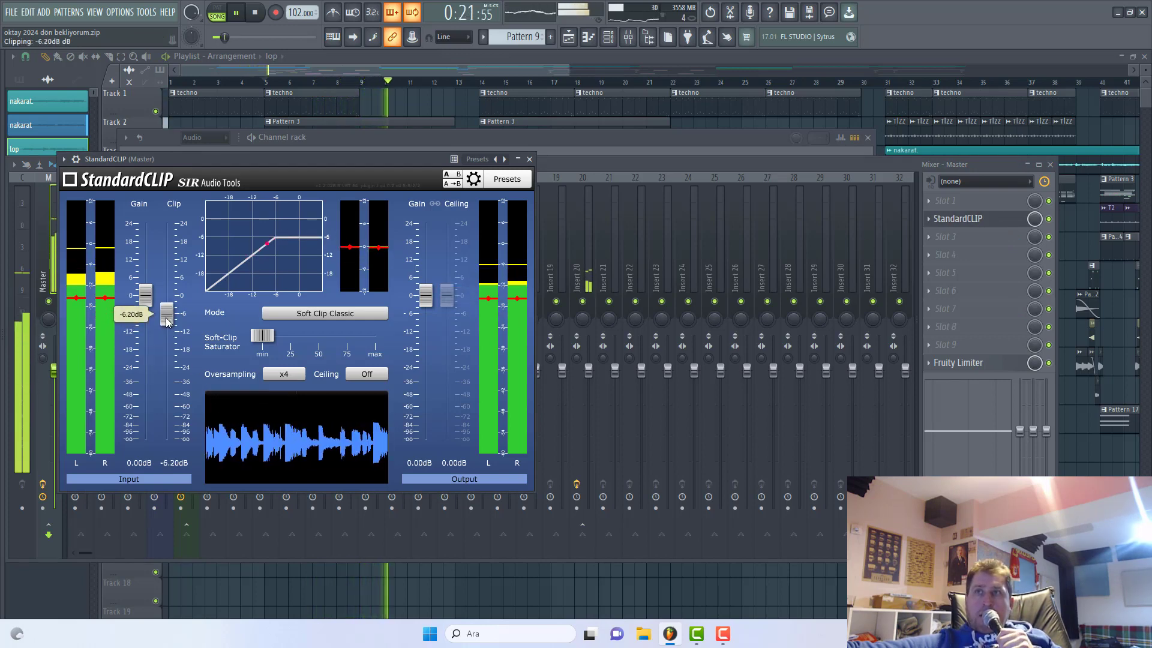
{"action": "key", "text": "space"}
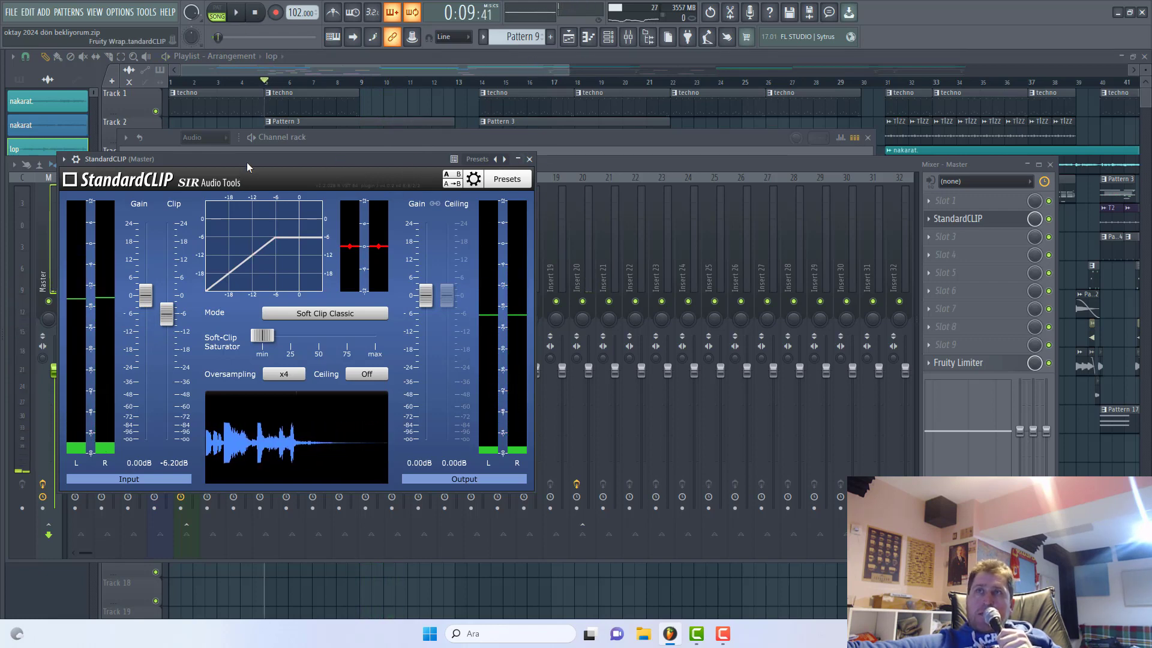
{"action": "left_click_drag", "start_coordinate": [247, 162], "coordinate": [328, 182]}
{"action": "left_click_drag", "start_coordinate": [247, 334], "coordinate": [252, 327]}
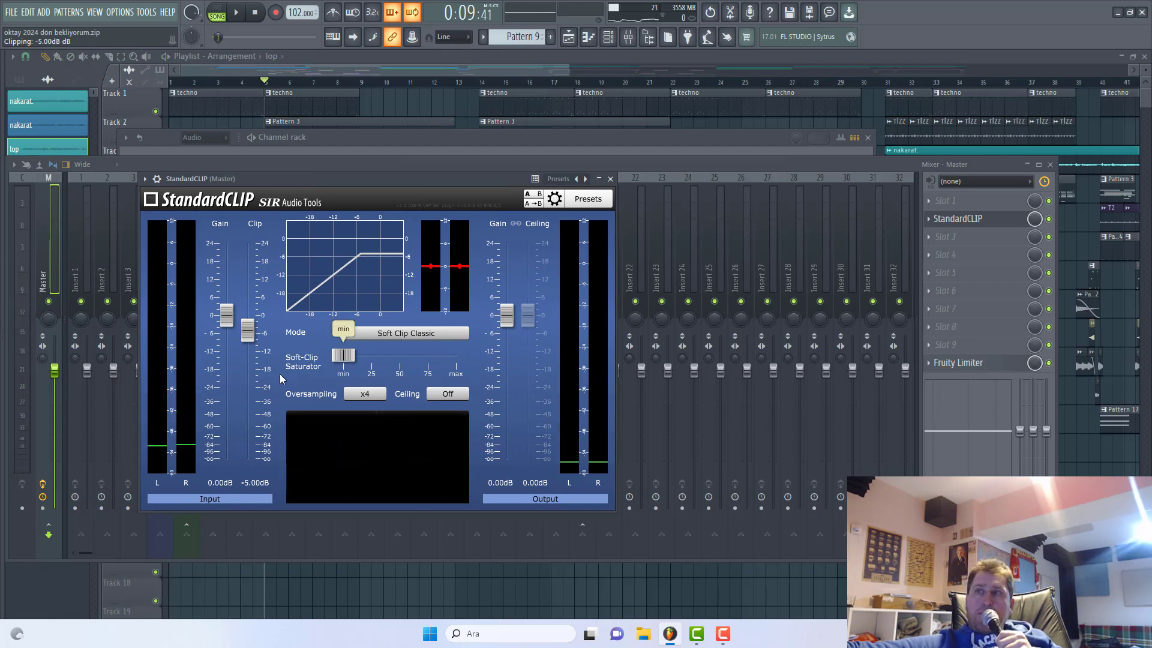
- Set StandardCLIP's input clip level to -6.60 dB while playing from bar 5, then stop playback and close the effect window
{"action": "mouse_move", "coordinate": [255, 338]}
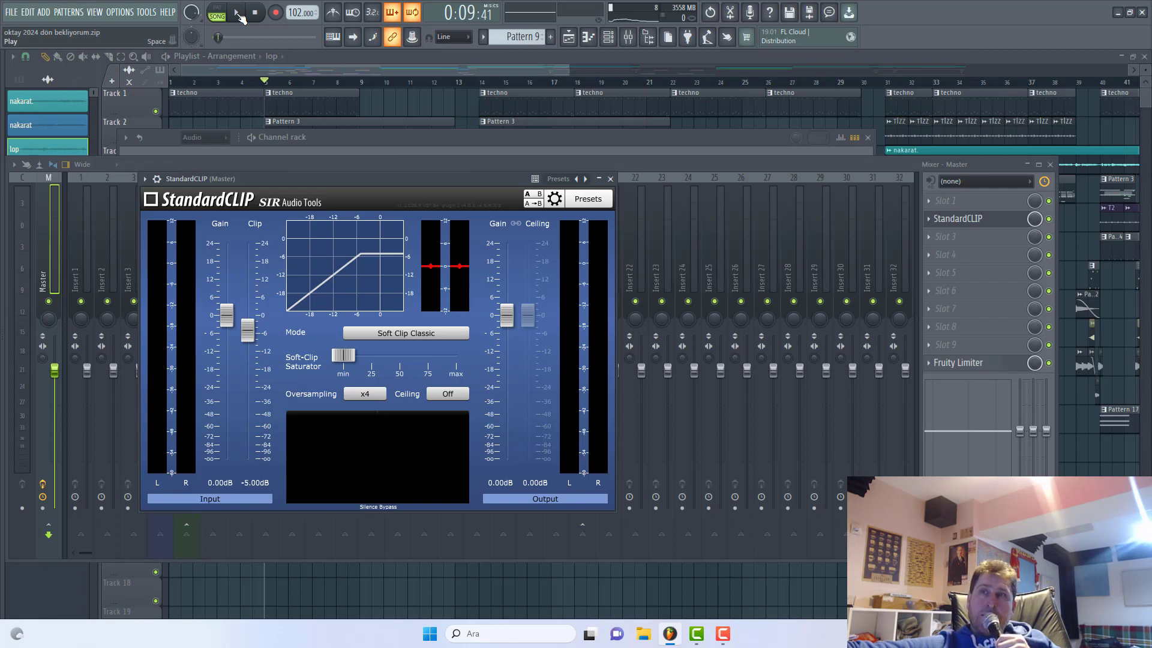
{"action": "left_click", "coordinate": [237, 13]}
{"action": "left_click_drag", "start_coordinate": [247, 329], "coordinate": [247, 336]}
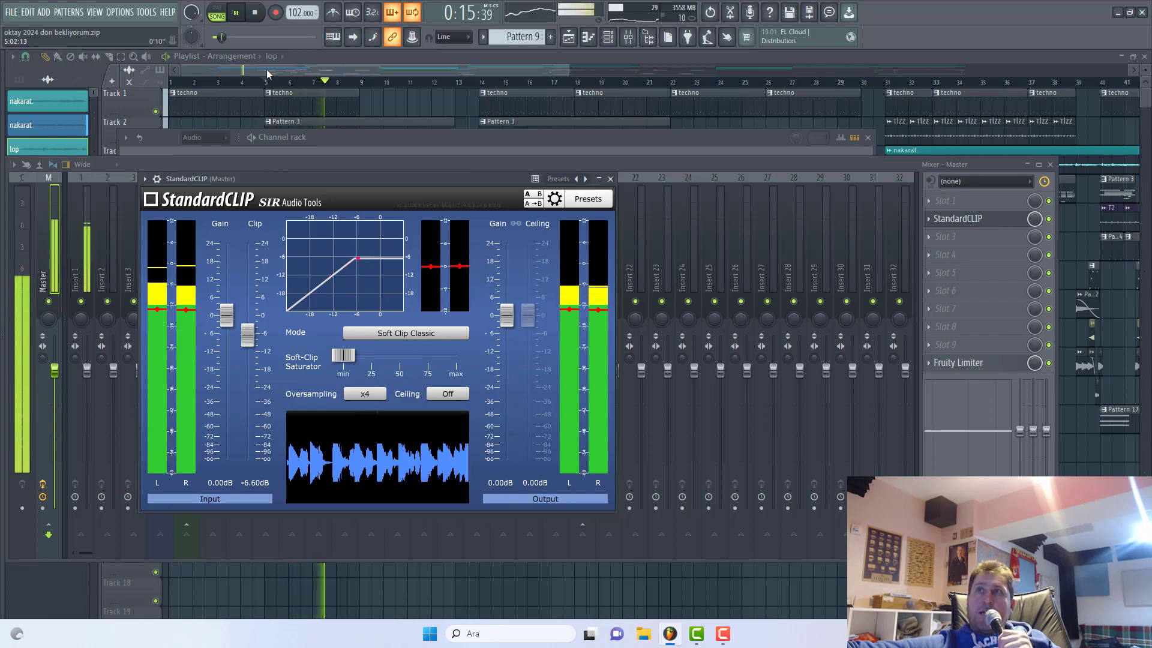
{"action": "key", "text": "space"}
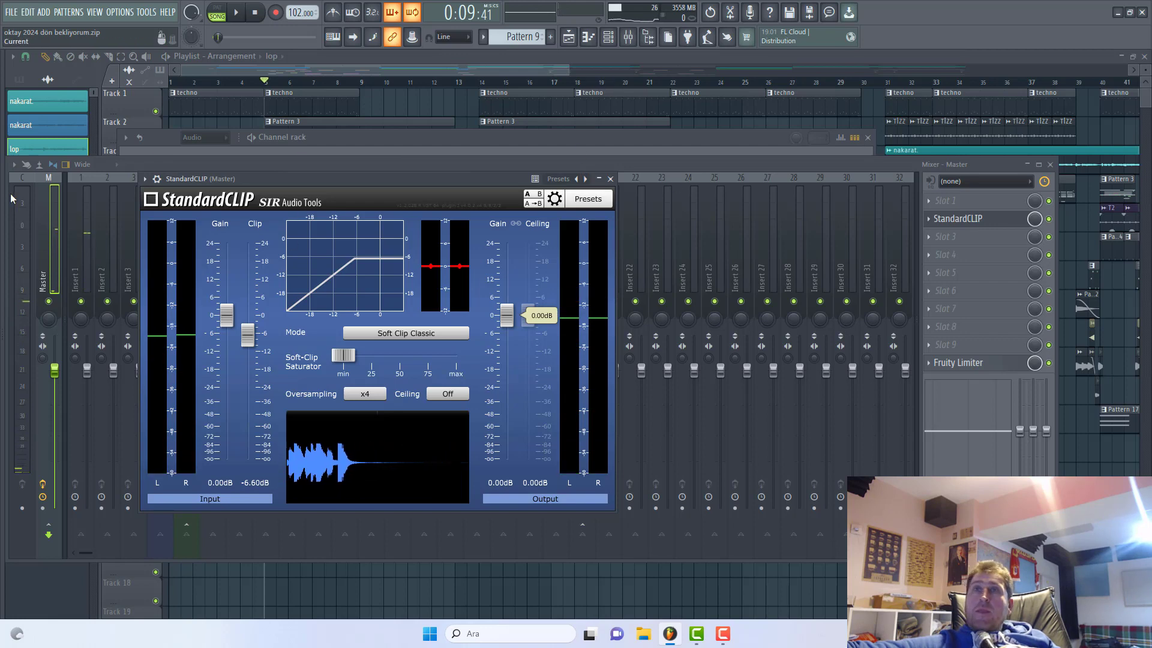
{"action": "left_click", "coordinate": [45, 225]}
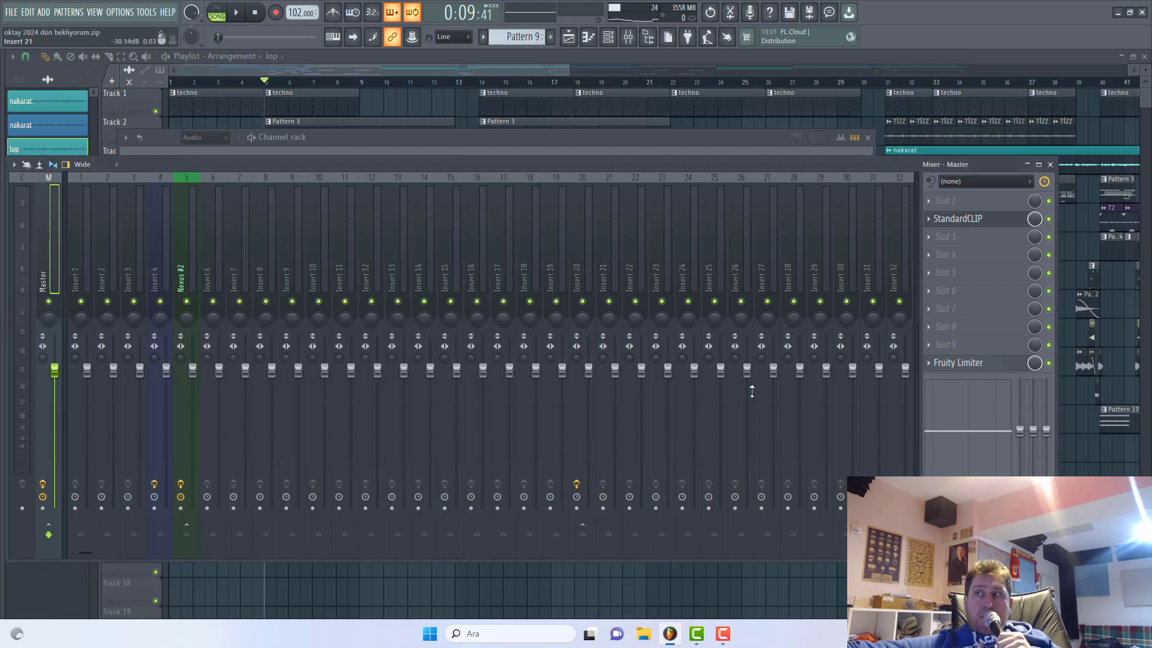
{"action": "key", "text": "F10"}
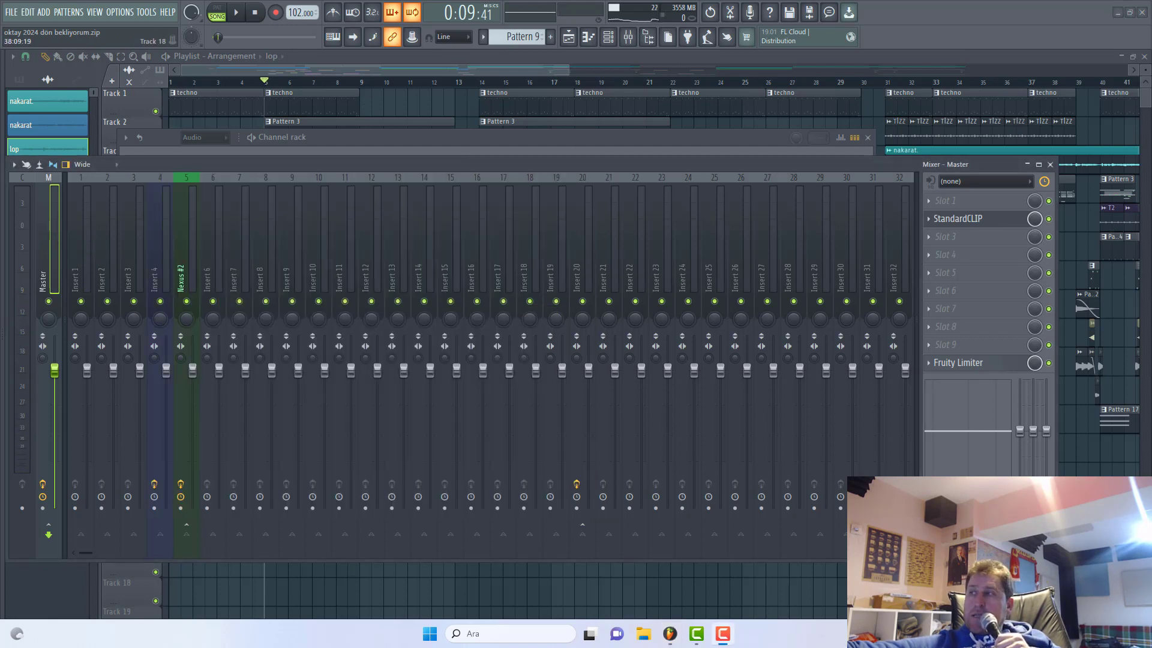